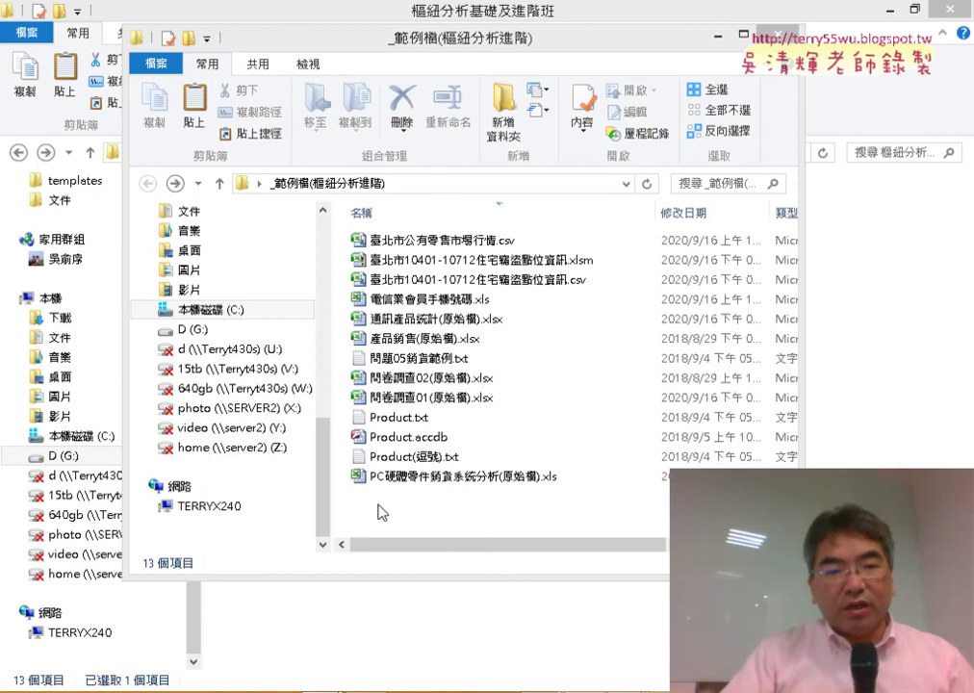
Select Product(逗號).txt in the _範例檔(樞紐分析進階) folder instead of Product.accdb
{"action": "left_click", "coordinate": [416, 438]}
{"action": "left_click", "coordinate": [447, 457]}
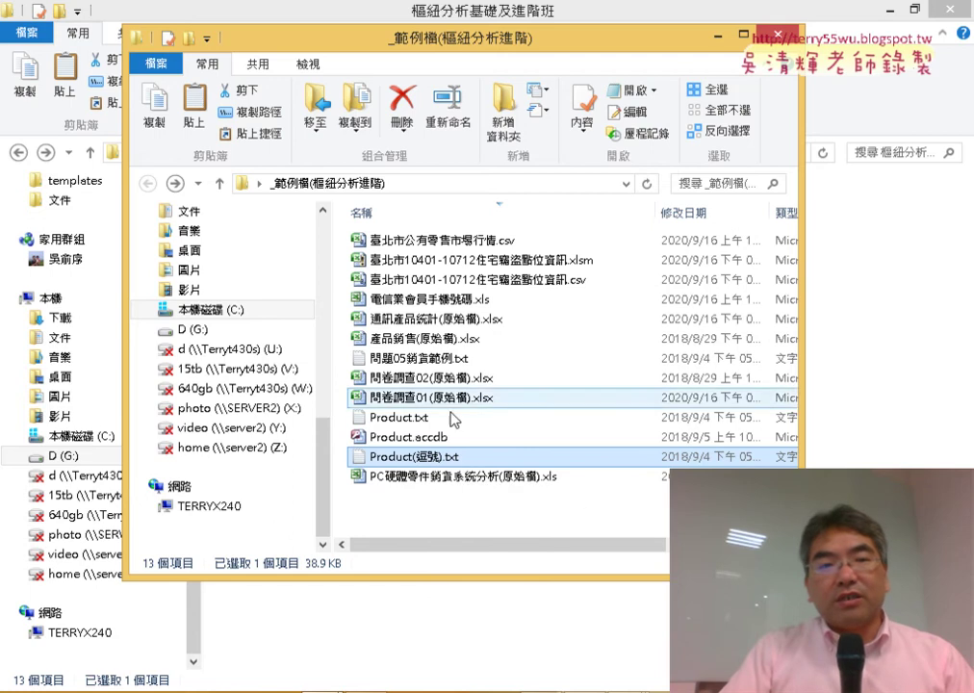
Toggle file name extensions off and back on, then start renaming Product(逗號).txt with 'txt' selected
{"action": "left_click", "coordinate": [316, 66]}
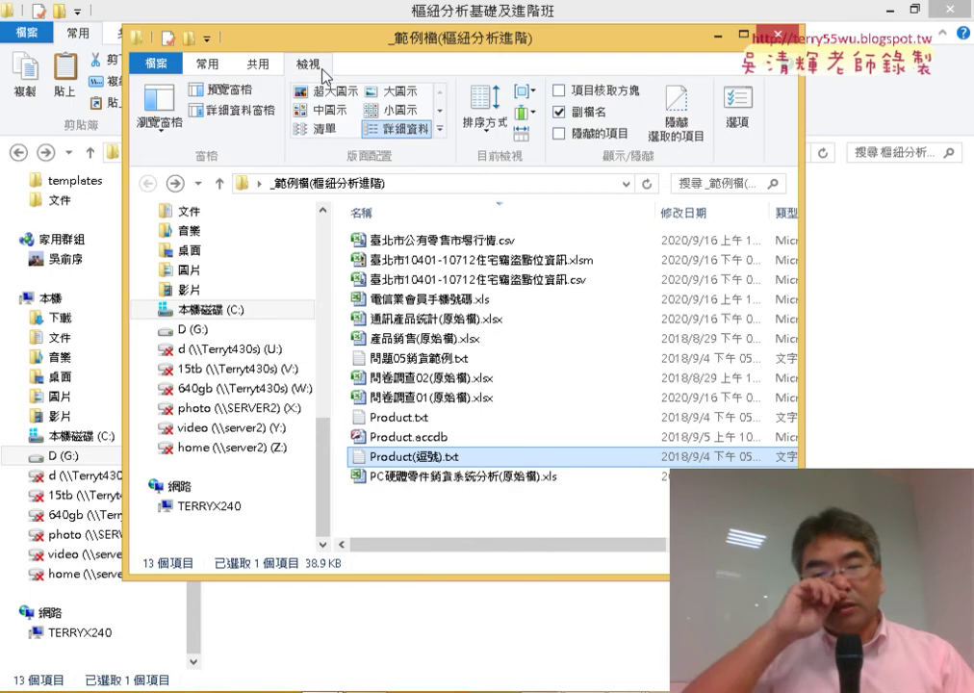
{"action": "left_click", "coordinate": [559, 112]}
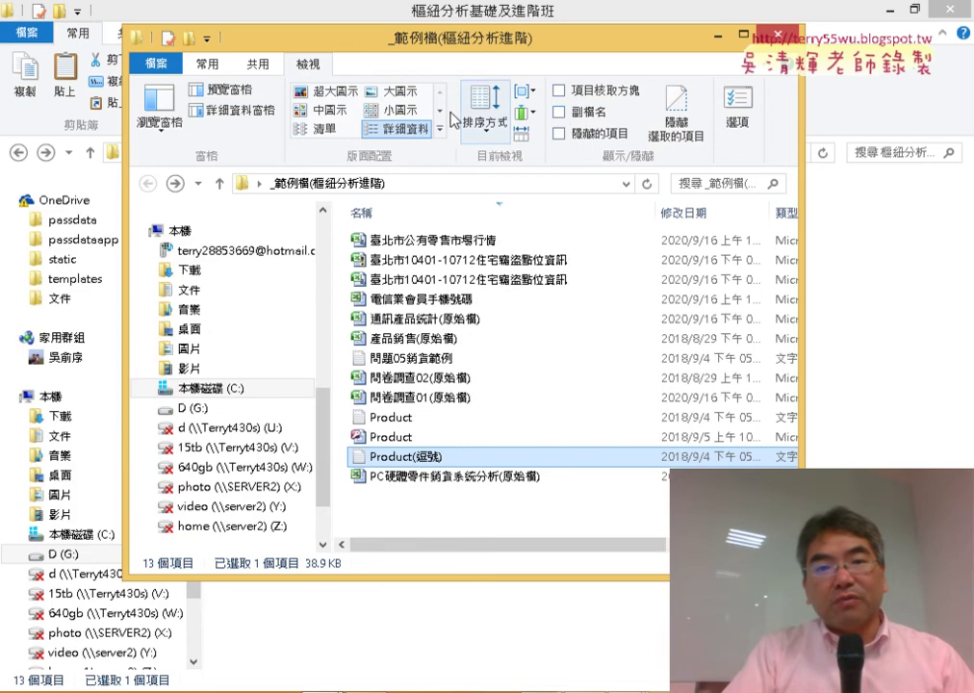
{"action": "left_click", "coordinate": [558, 114]}
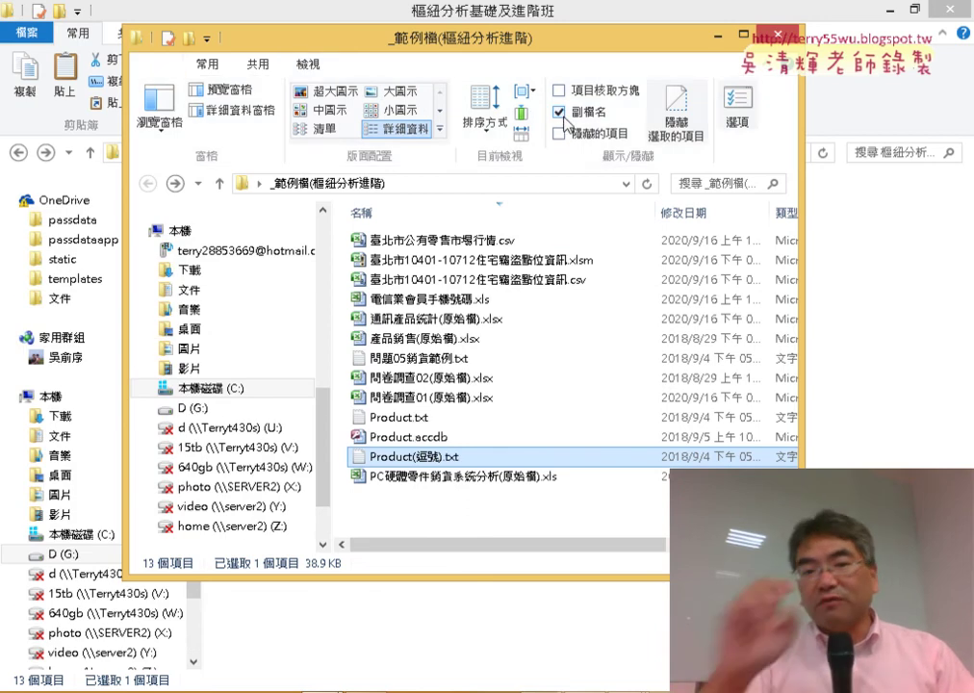
{"action": "left_click", "coordinate": [470, 460]}
{"action": "left_click_drag", "start_coordinate": [461, 457], "coordinate": [450, 457]}
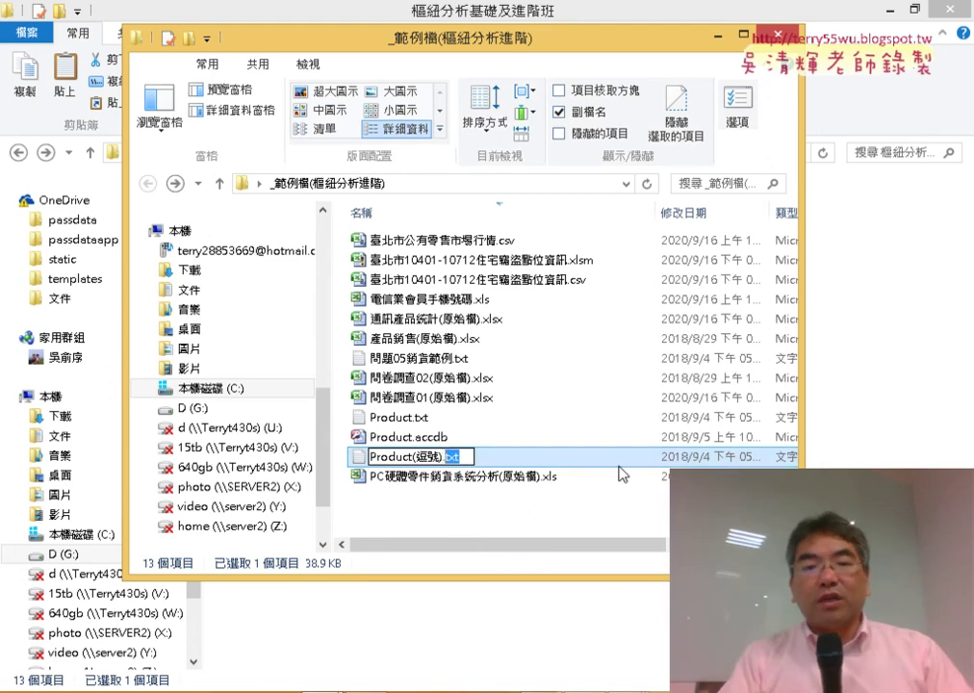
Change the extension to csv, accept the rename warning, and re-confirm the name Product(逗號).csv
{"action": "type", "text": "ㄙ"}
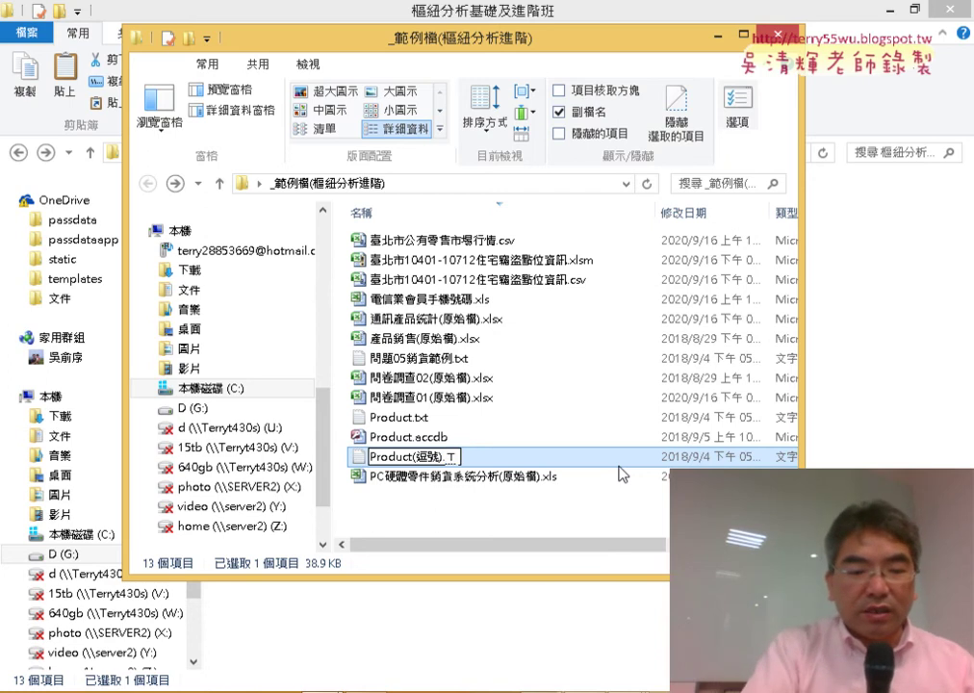
{"action": "key", "text": "BackSpace"}
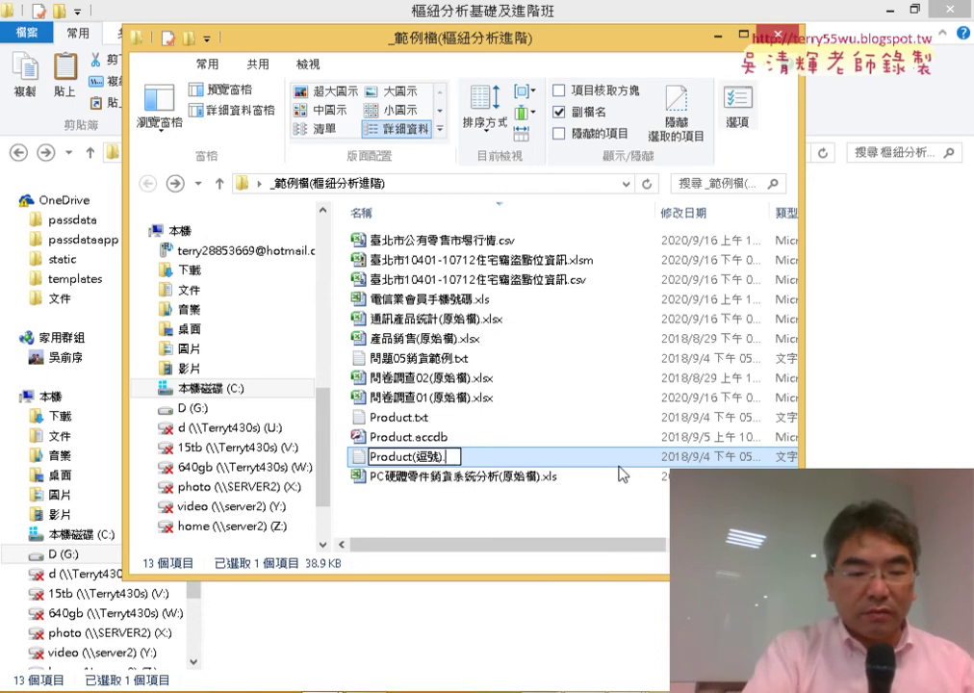
{"action": "type", "text": "cs"}
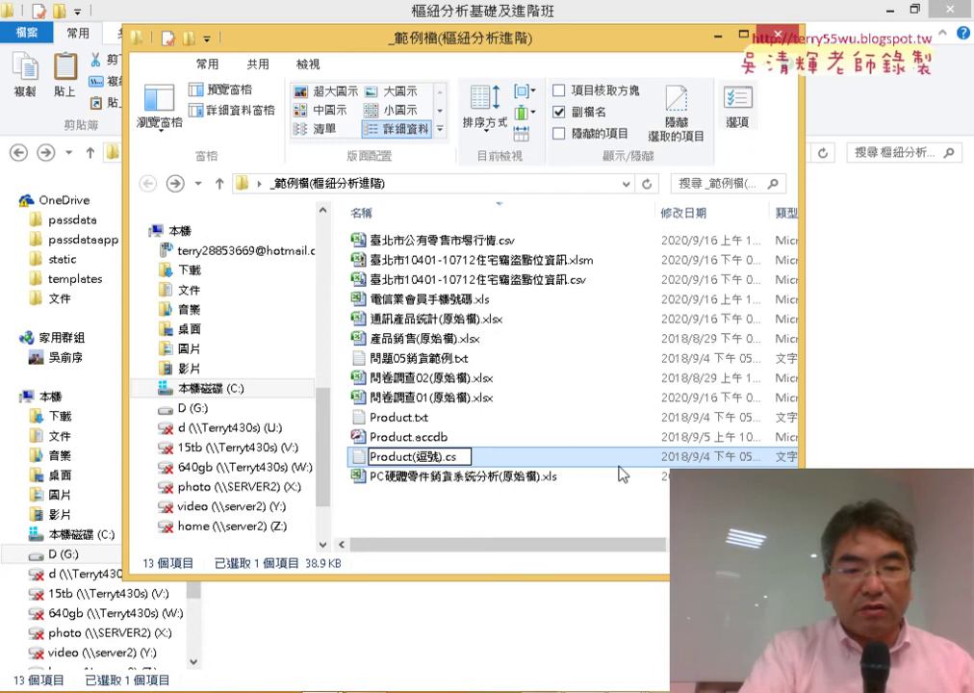
{"action": "type", "text": "v"}
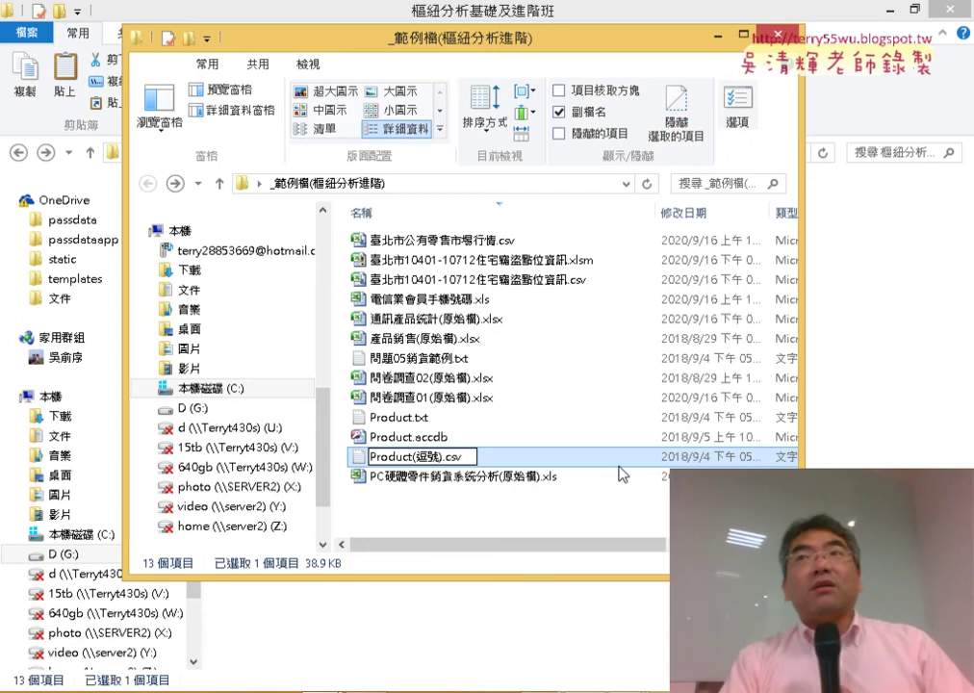
{"action": "key", "text": "Return"}
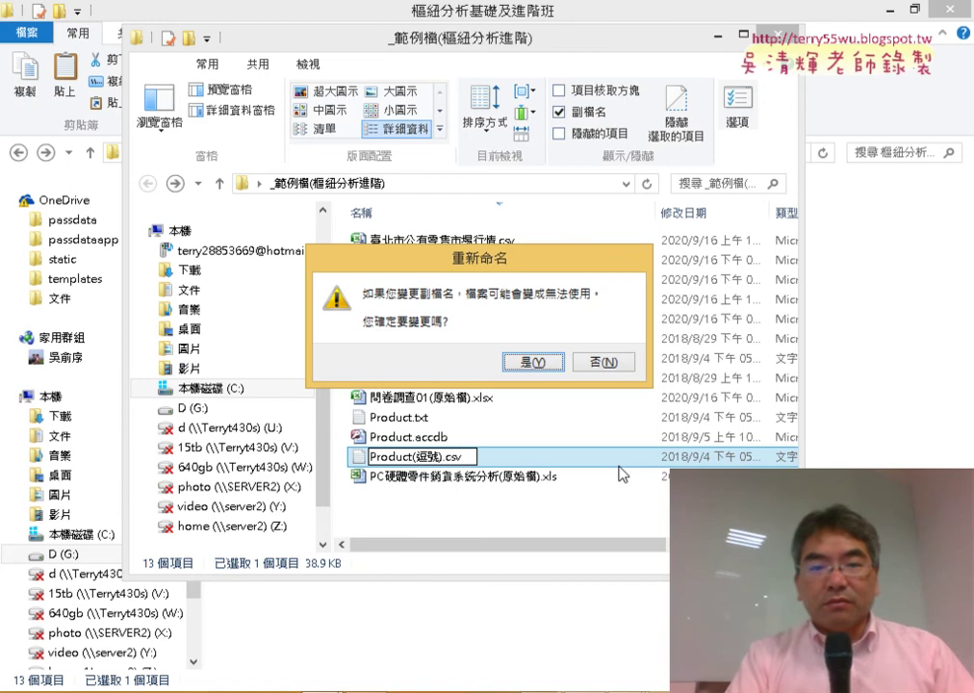
{"action": "key", "text": "Return"}
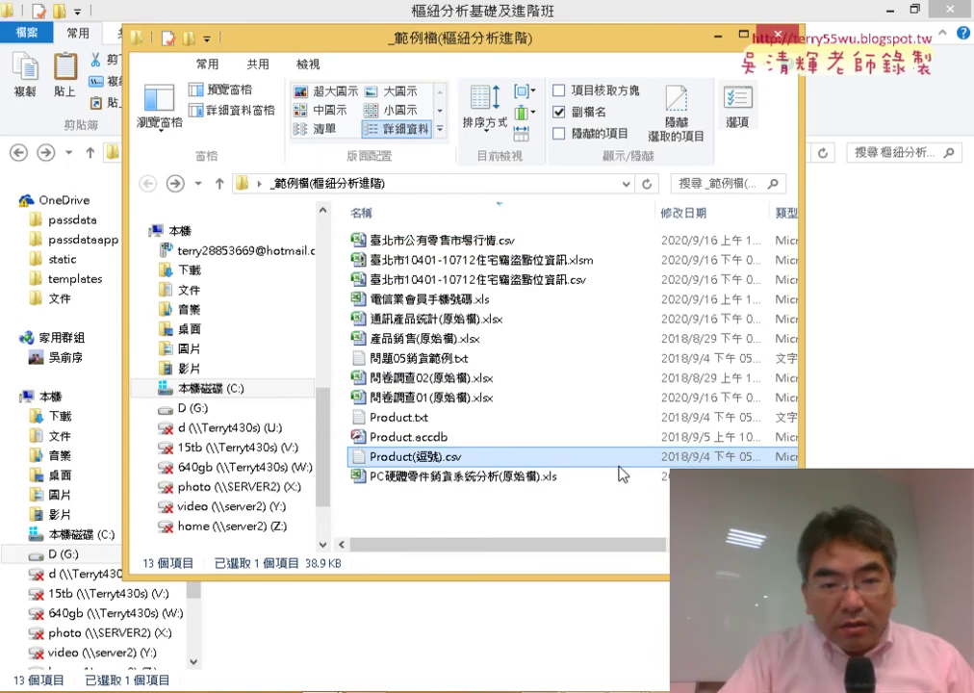
{"action": "left_click", "coordinate": [454, 464]}
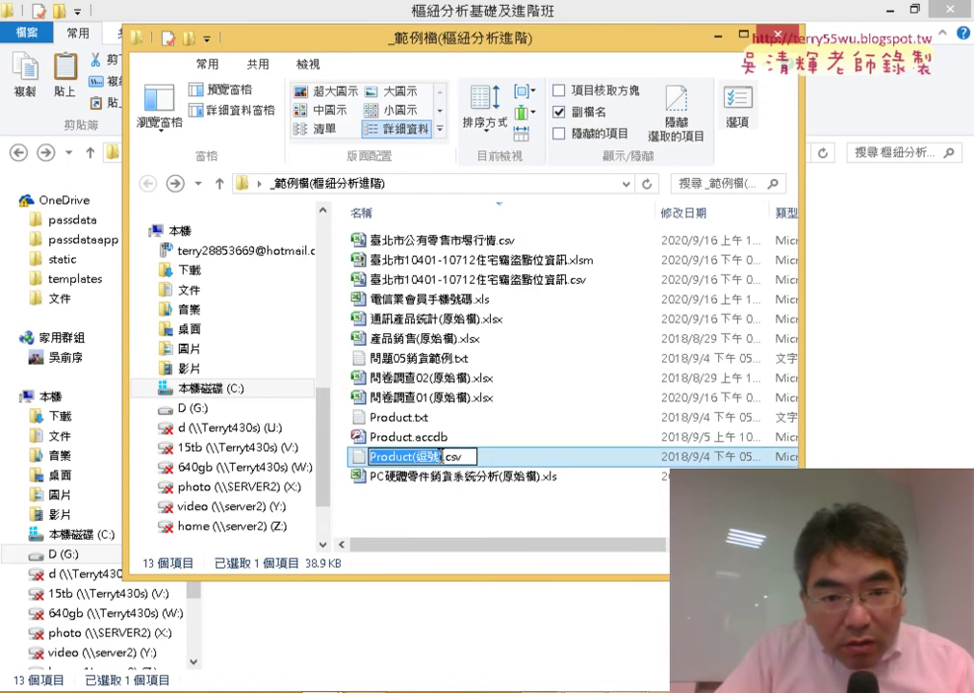
{"action": "left_click", "coordinate": [444, 456]}
{"action": "key", "text": "BackSpace"}
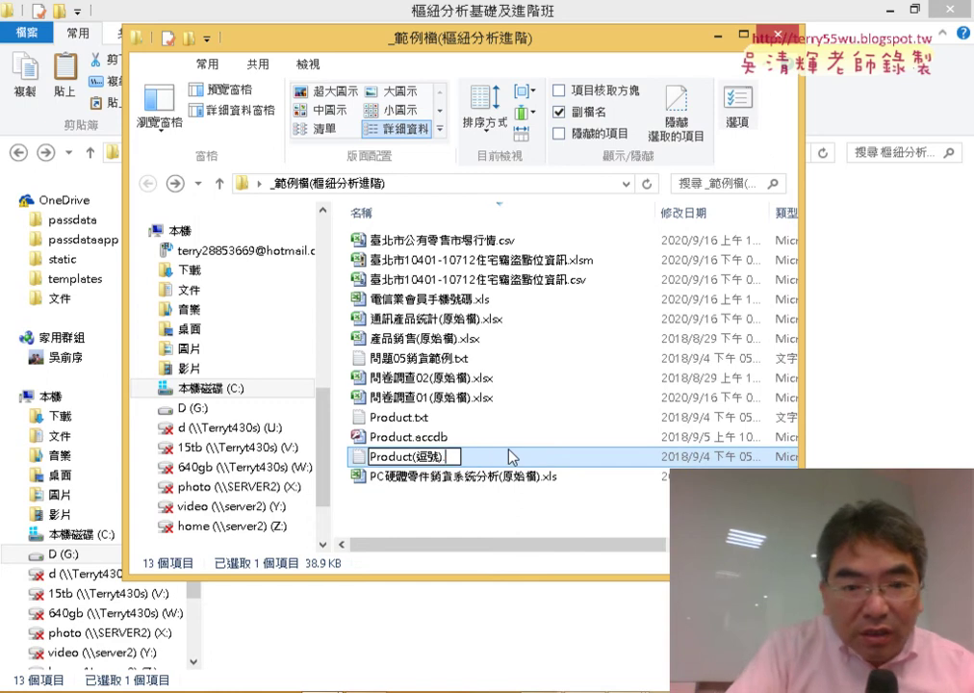
{"action": "type", "text": "cs"}
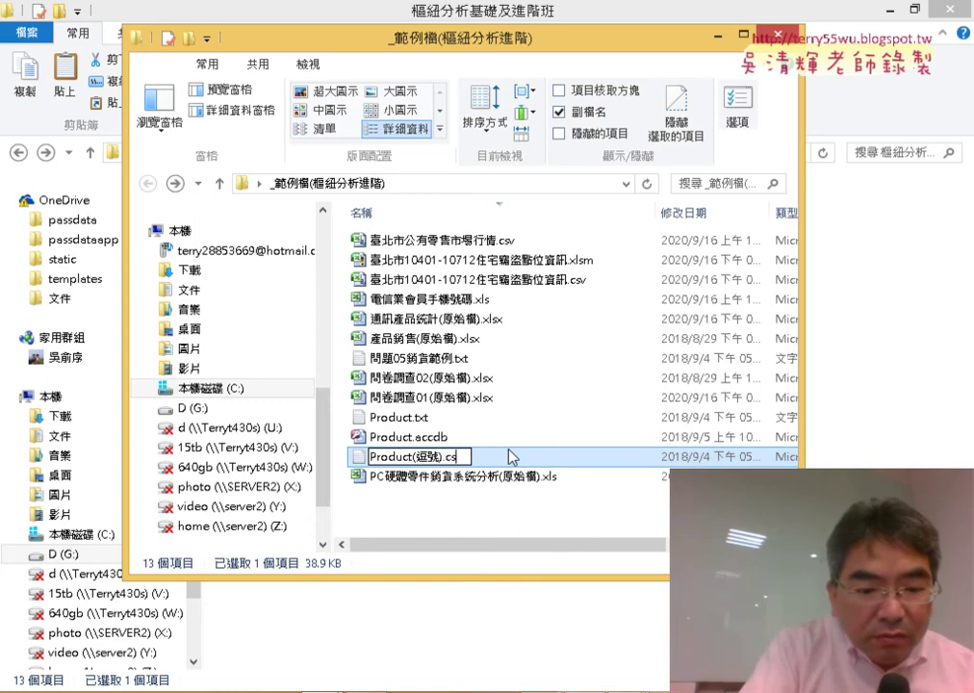
{"action": "type", "text": "v"}
{"action": "key", "text": "Return"}
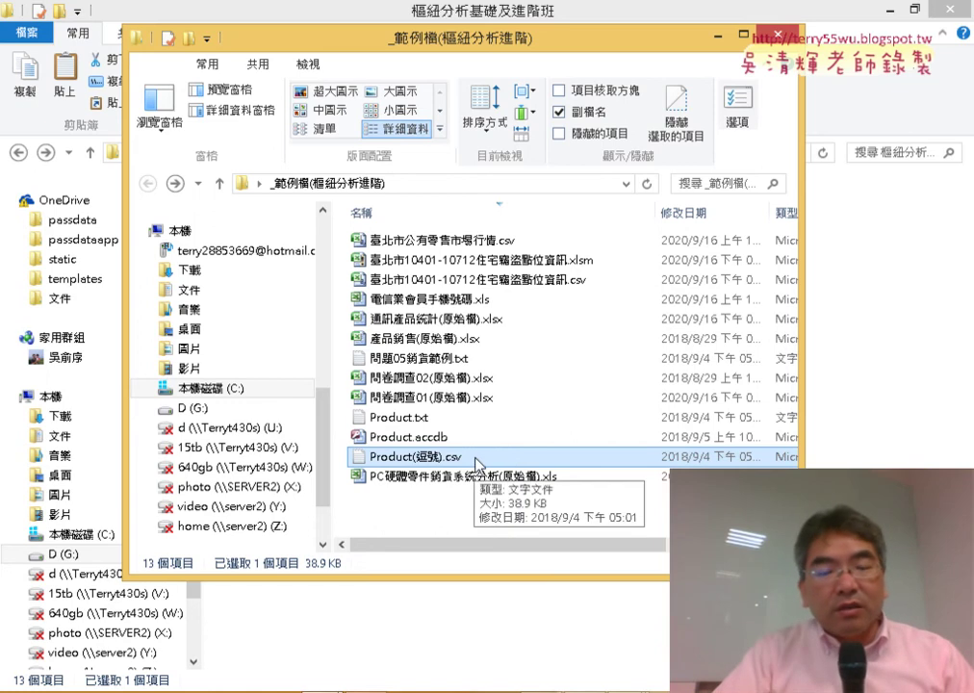
{"action": "double_click", "coordinate": [478, 465]}
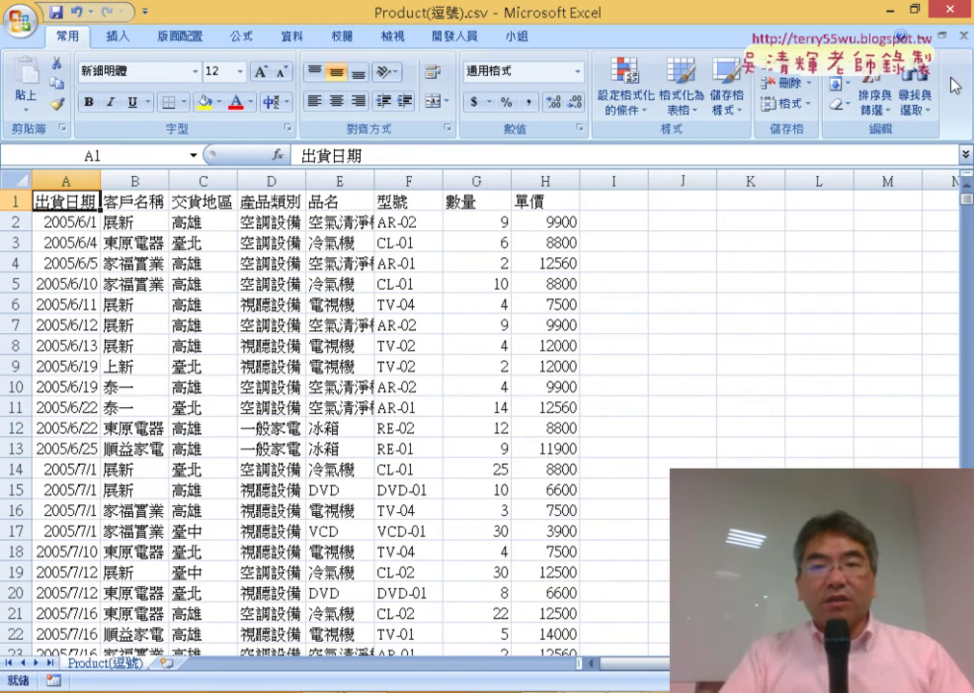
{"action": "left_click", "coordinate": [963, 6]}
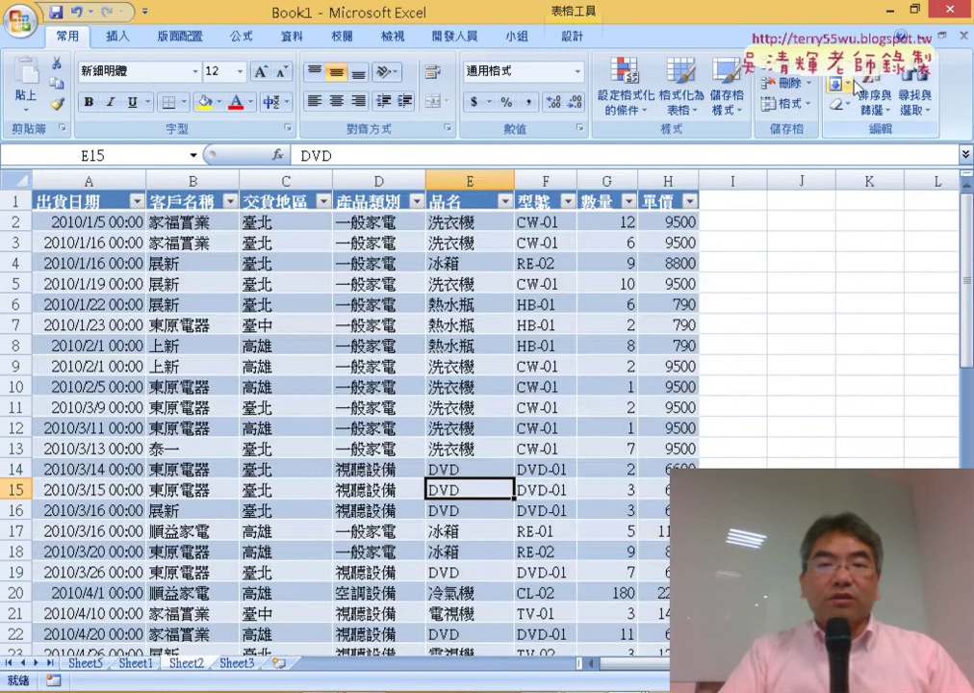
{"action": "left_click", "coordinate": [892, 10]}
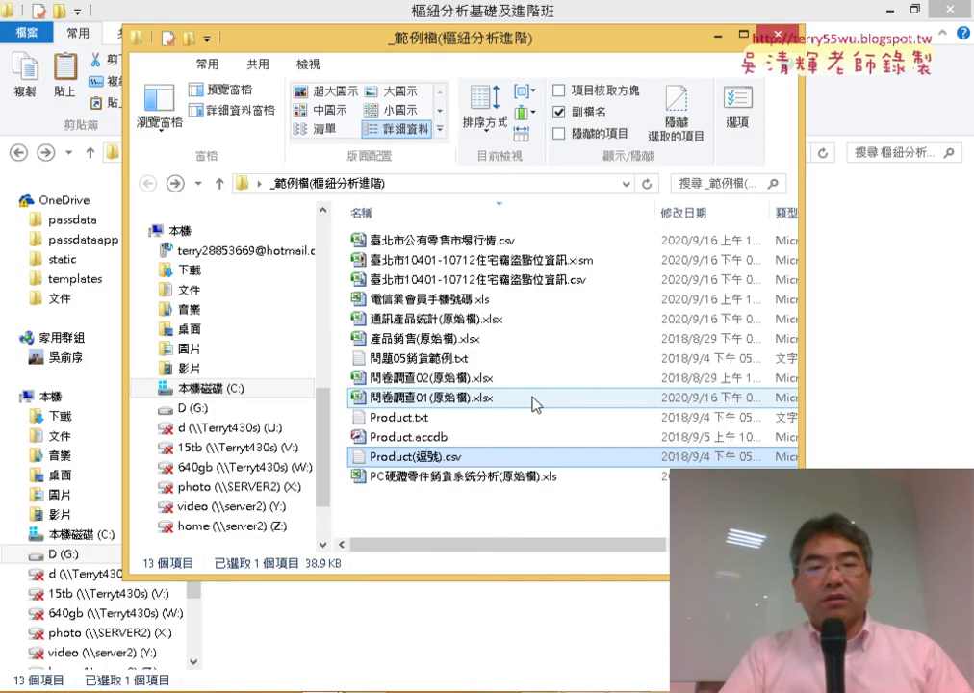
Rename Product(逗號).csv back to Product(逗號).txt and accept the extension-change warning
{"action": "left_click", "coordinate": [469, 463]}
{"action": "key", "text": "End"}
{"action": "key", "text": "BackSpace"}
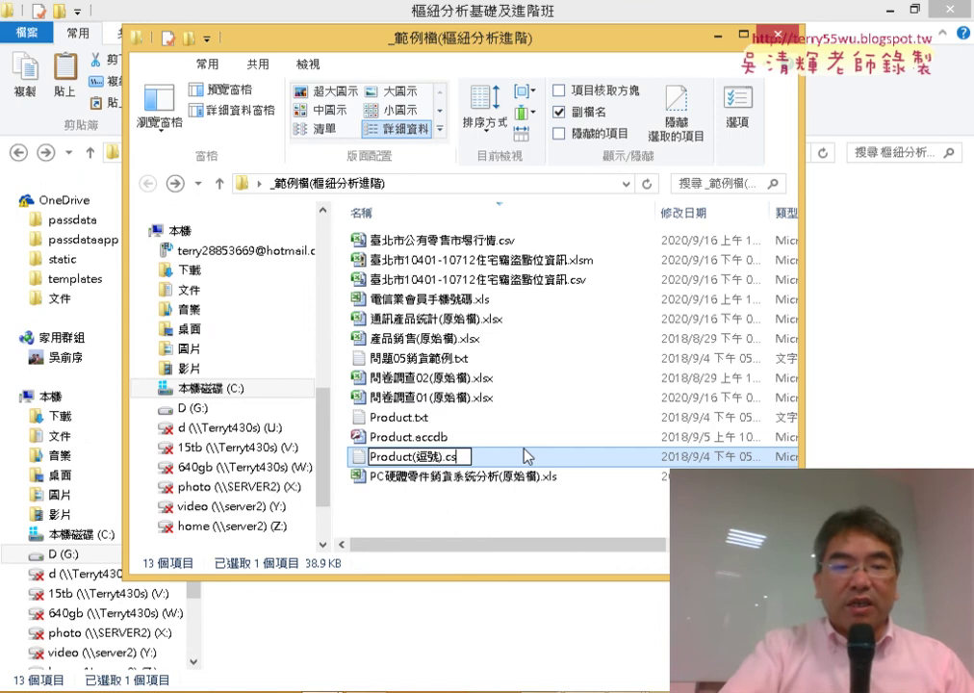
{"action": "key", "text": "BackSpace"}
{"action": "key", "text": "BackSpace"}
{"action": "type", "text": "t"}
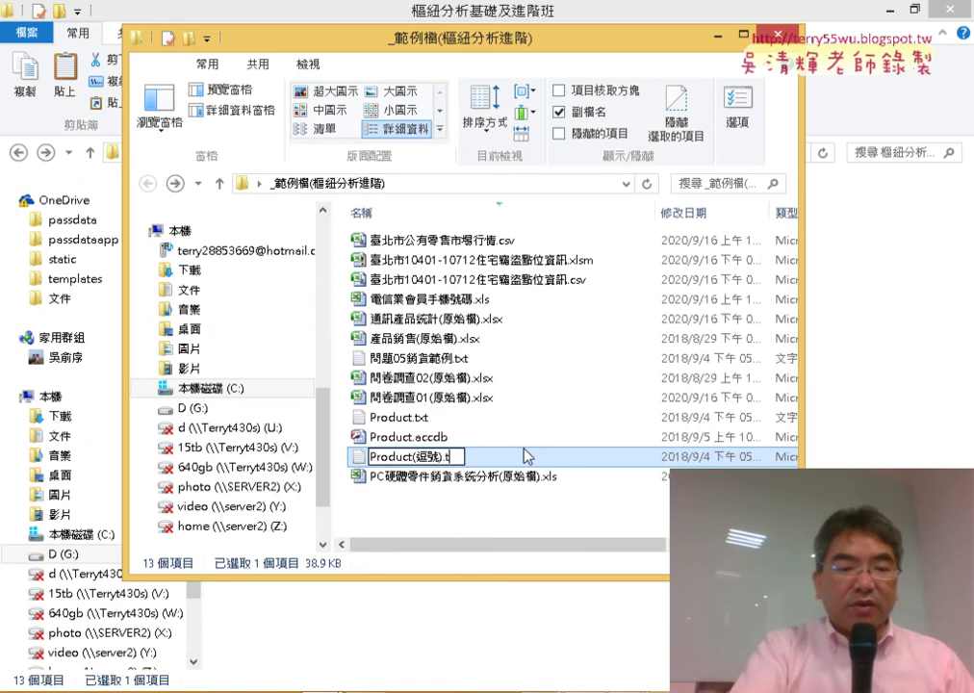
{"action": "type", "text": "xt"}
{"action": "key", "text": "Return"}
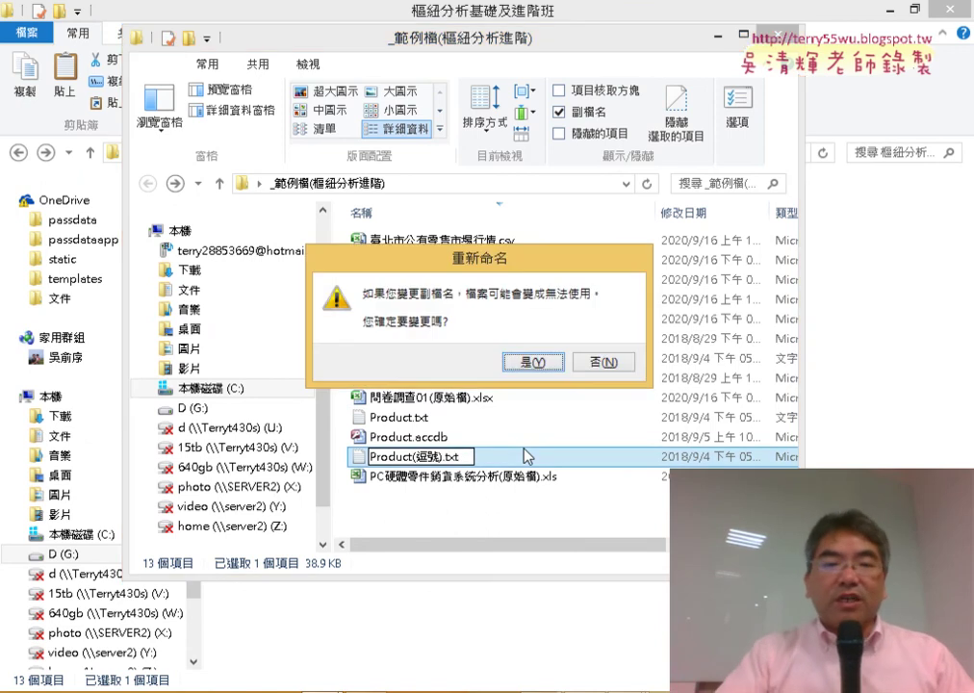
{"action": "left_click", "coordinate": [542, 365]}
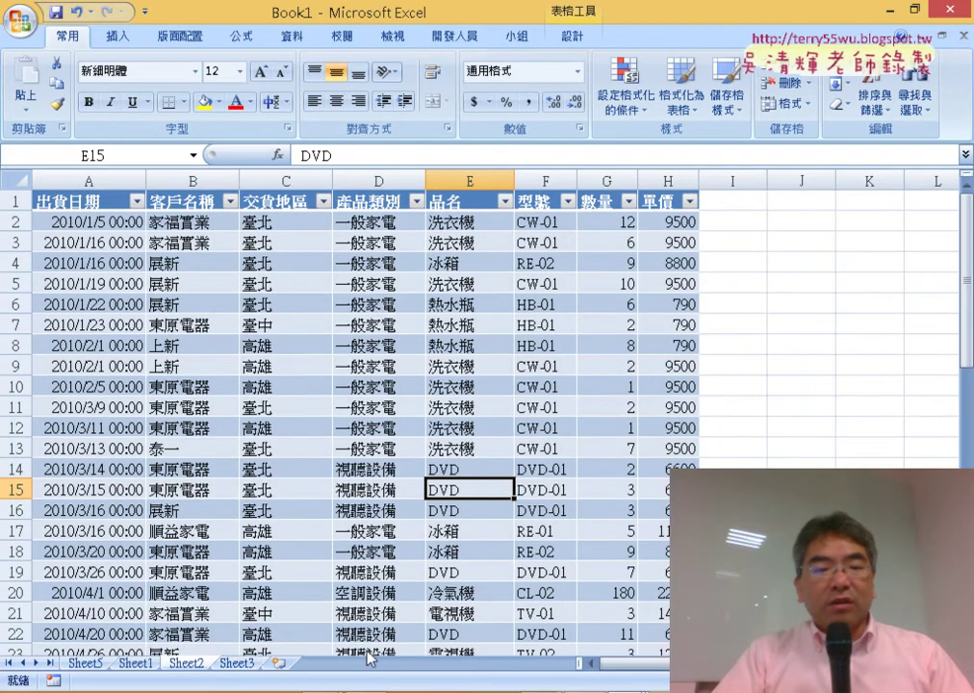
{"action": "left_click", "coordinate": [238, 664]}
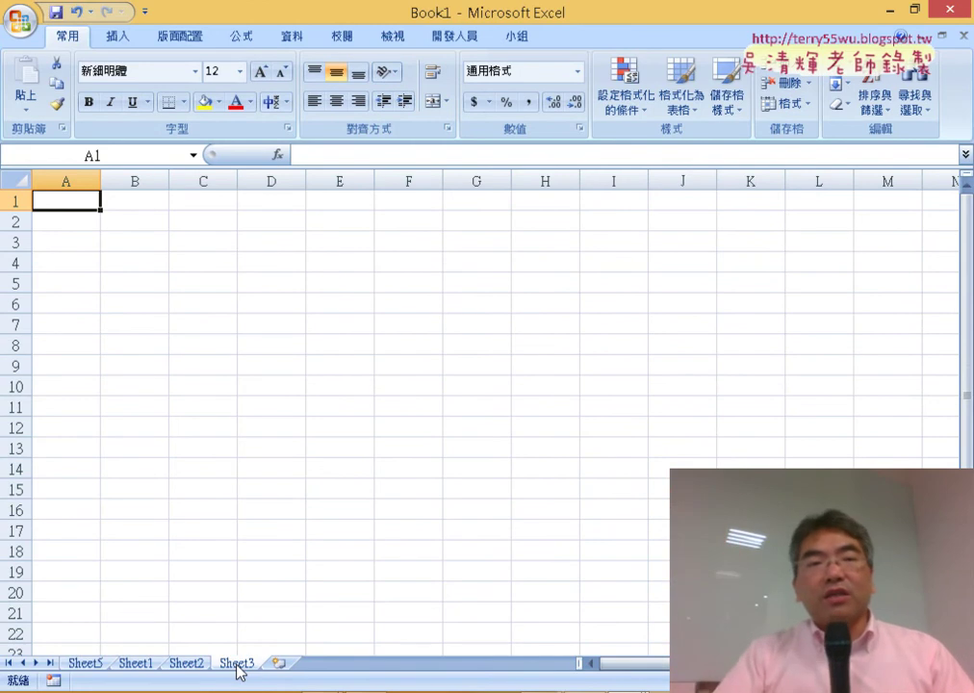
{"action": "left_click", "coordinate": [292, 39]}
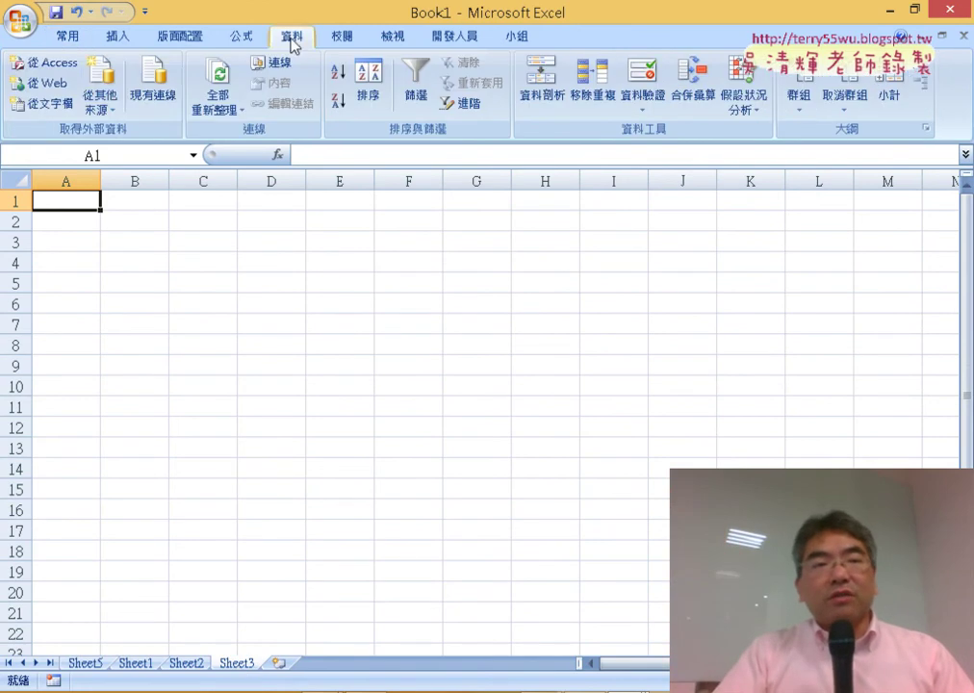
{"action": "left_click", "coordinate": [58, 111]}
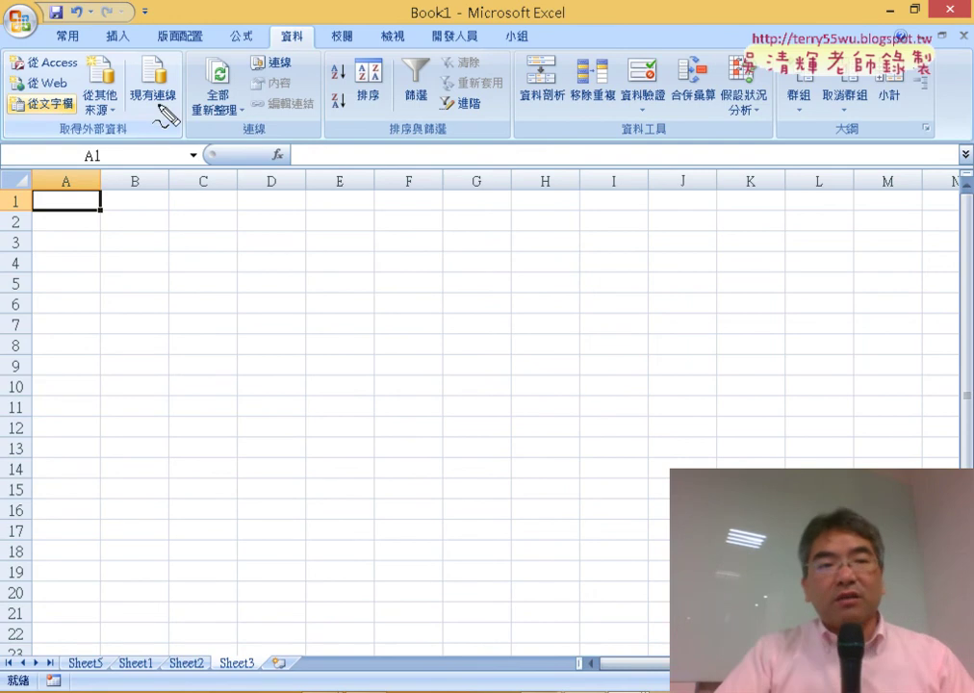
{"action": "left_click_drag", "start_coordinate": [56, 117], "coordinate": [80, 140]}
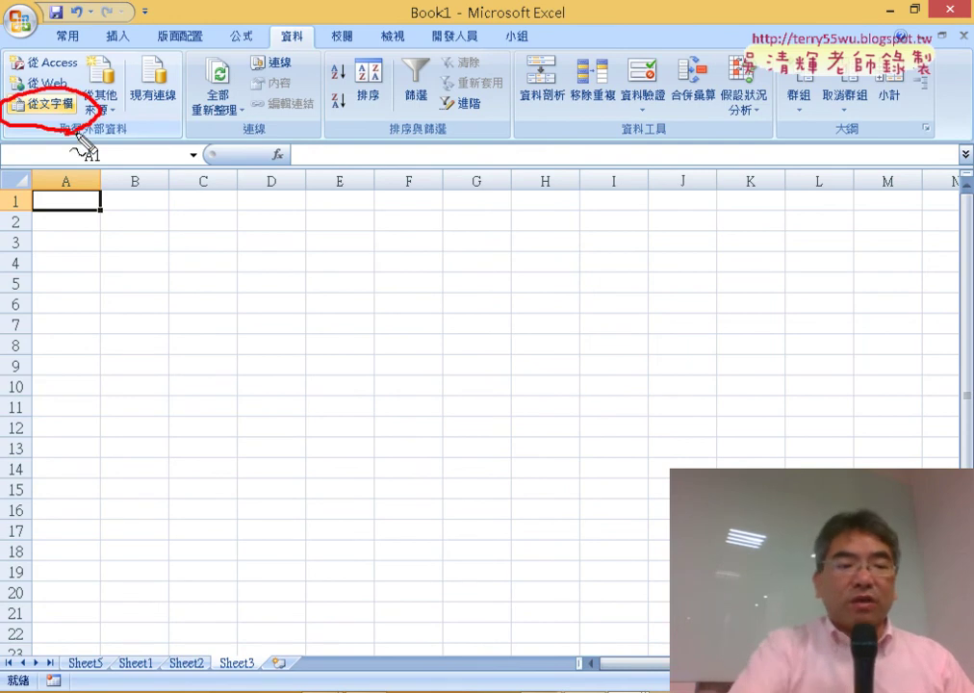
{"action": "key", "text": "Escape"}
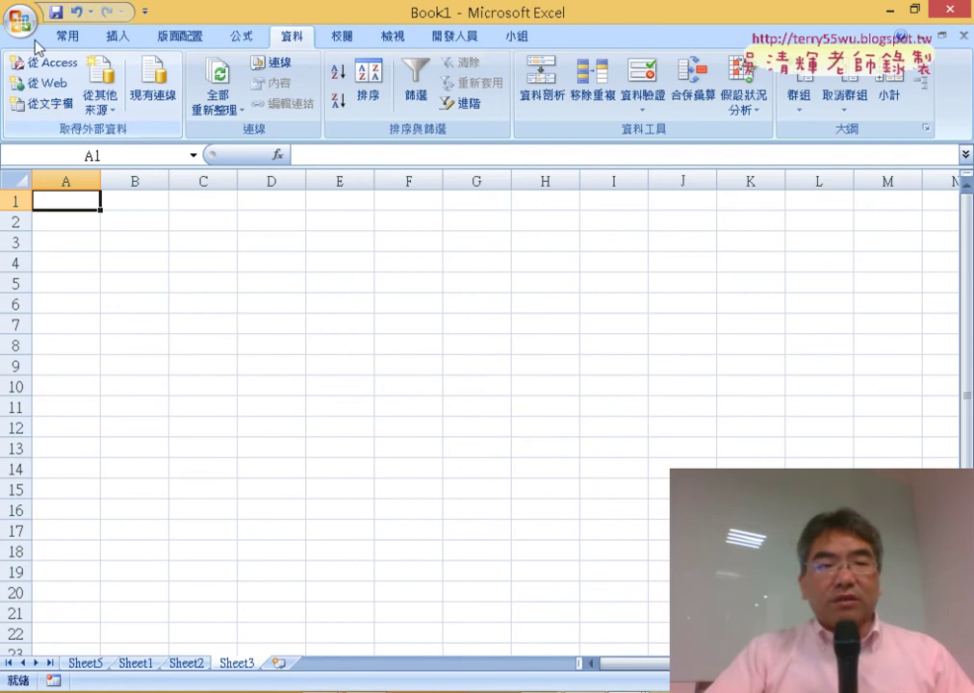
{"action": "left_click", "coordinate": [29, 27]}
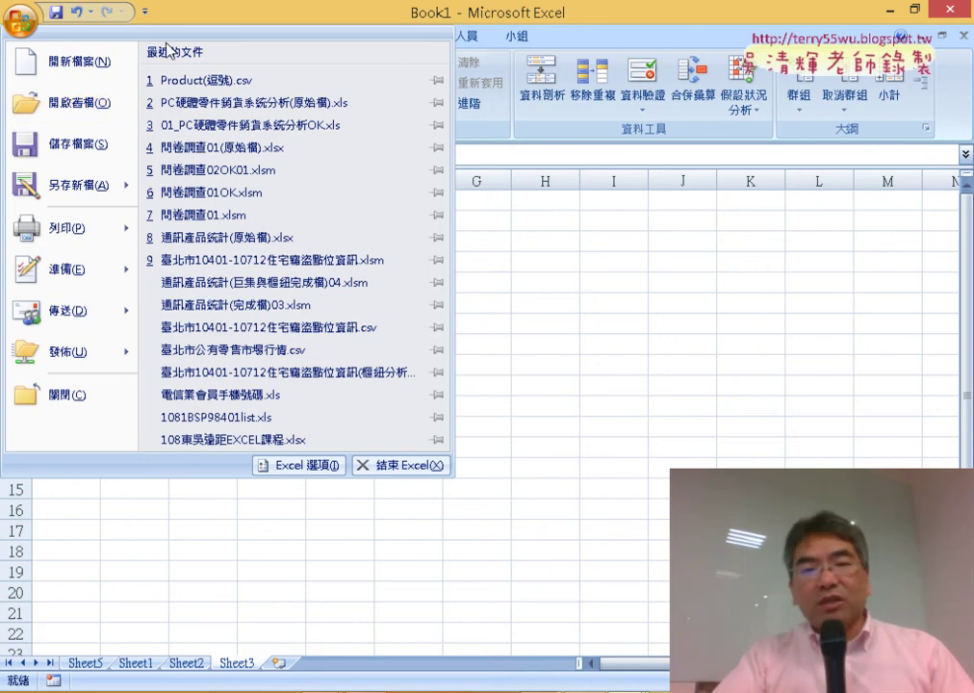
{"action": "left_click", "coordinate": [628, 432]}
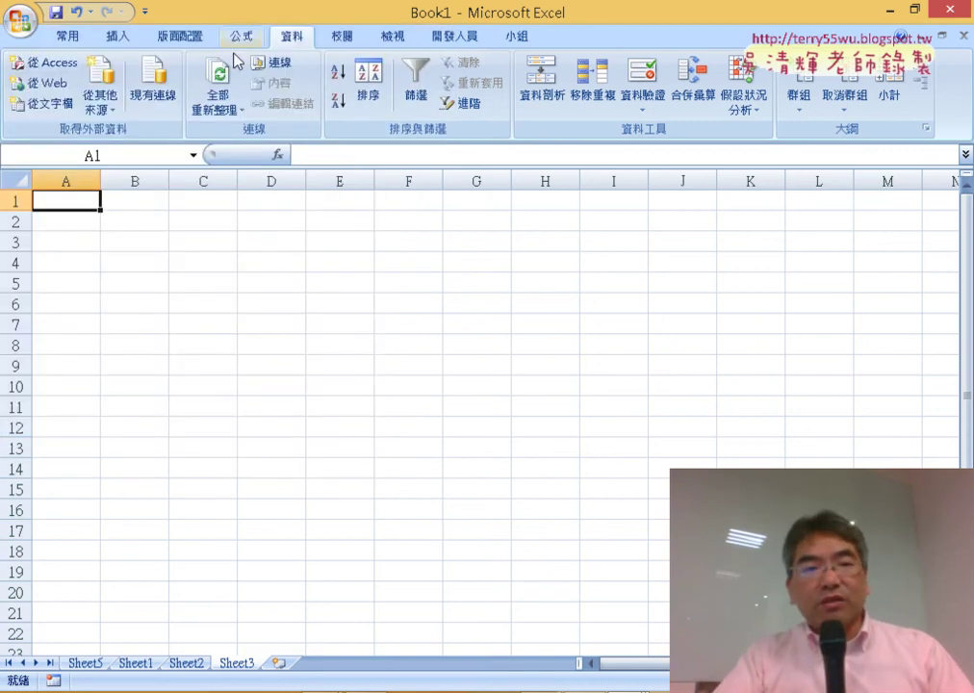
Start a From Text import and browse to Desktop > _範例檔(樞紐分析進階)
{"action": "left_click", "coordinate": [50, 104]}
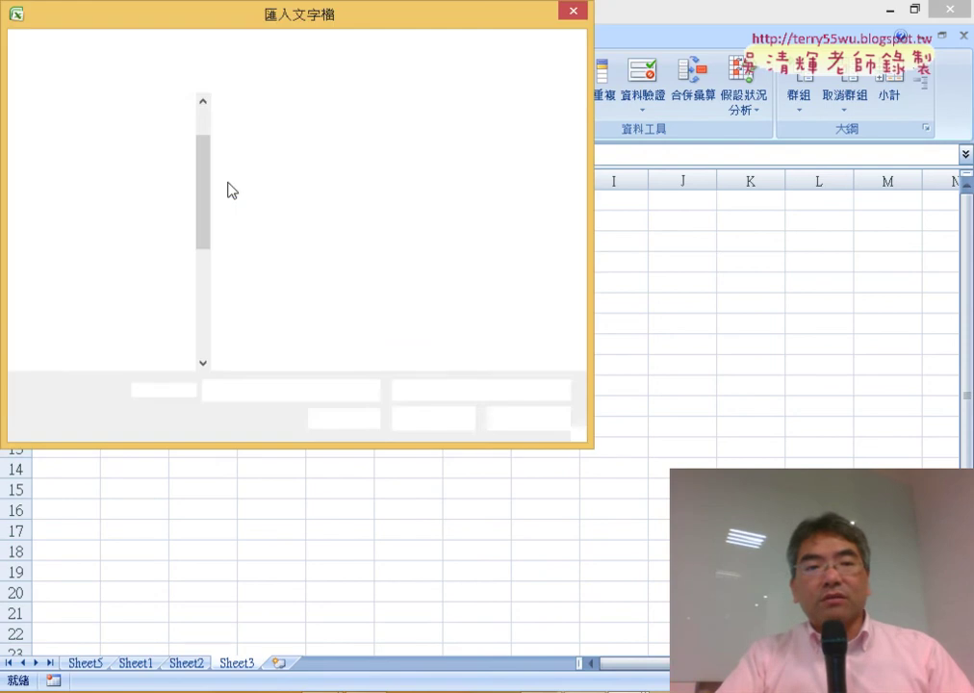
{"action": "left_click_drag", "start_coordinate": [311, 21], "coordinate": [519, 96]}
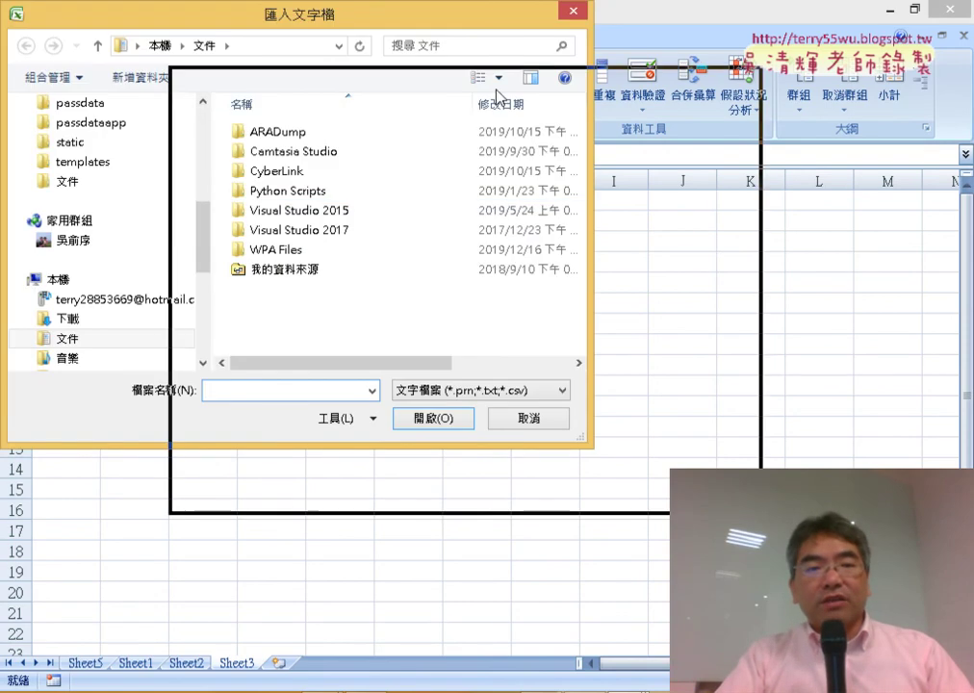
{"action": "scroll", "coordinate": [366, 308], "scroll_direction": "up", "scroll_amount": 1}
{"action": "scroll", "coordinate": [357, 279], "scroll_direction": "up", "scroll_amount": 3}
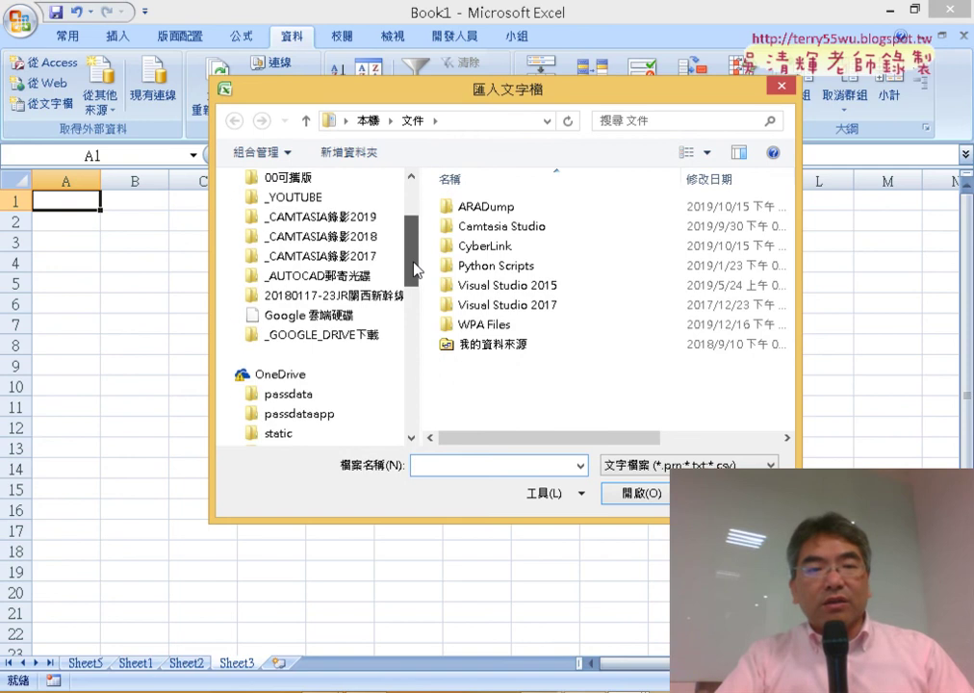
{"action": "scroll", "coordinate": [346, 250], "scroll_direction": "up", "scroll_amount": 2}
{"action": "left_click", "coordinate": [347, 238]}
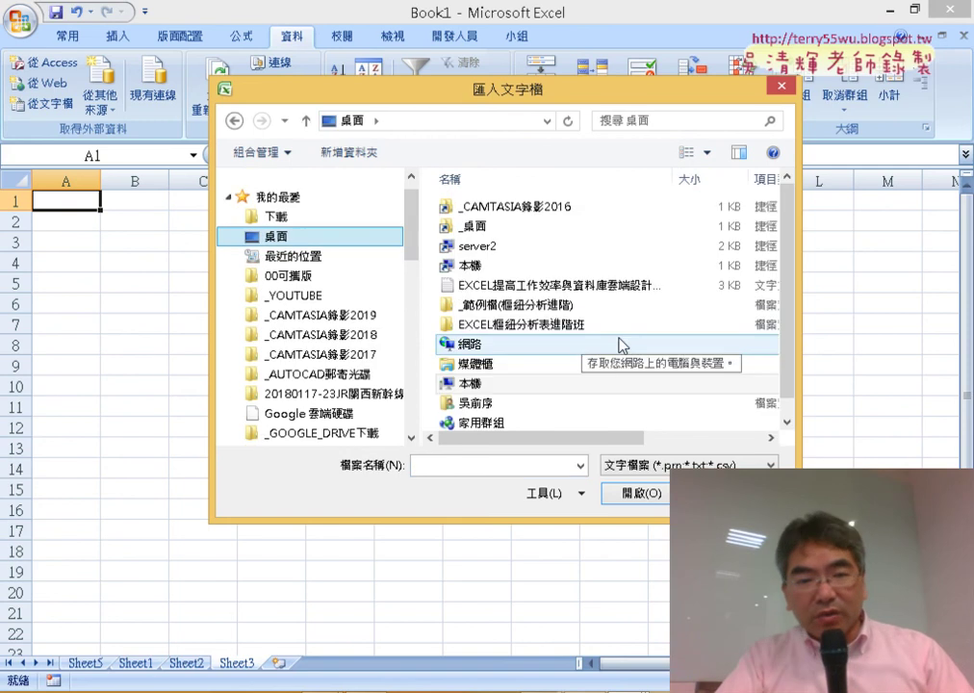
{"action": "double_click", "coordinate": [583, 305]}
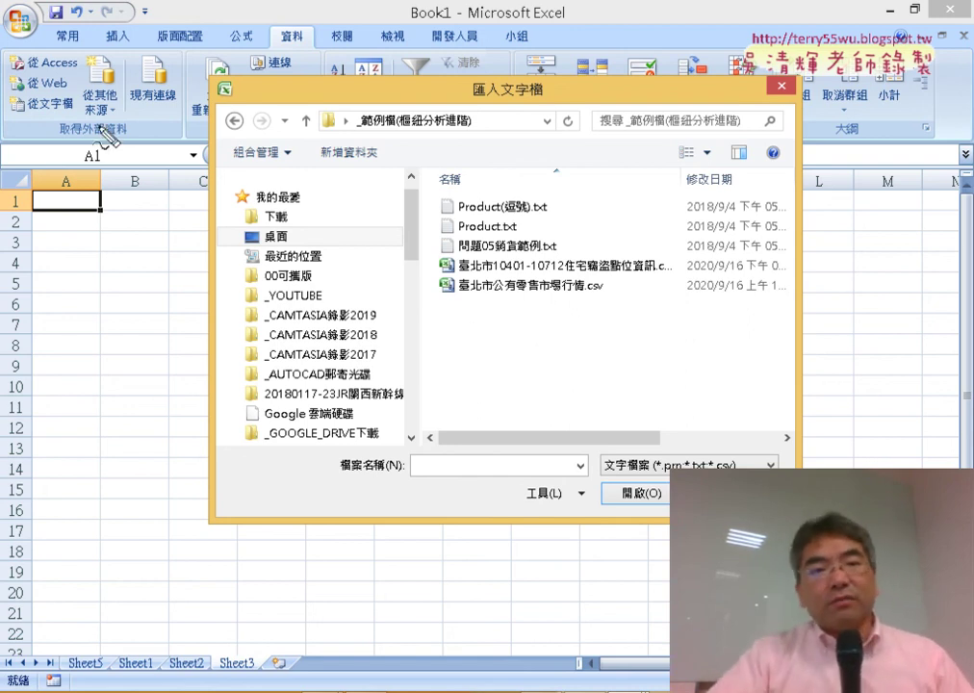
Mark the text import command and accepted file types in red, then pick Product(逗號).txt
{"action": "left_click_drag", "start_coordinate": [84, 96], "coordinate": [66, 162]}
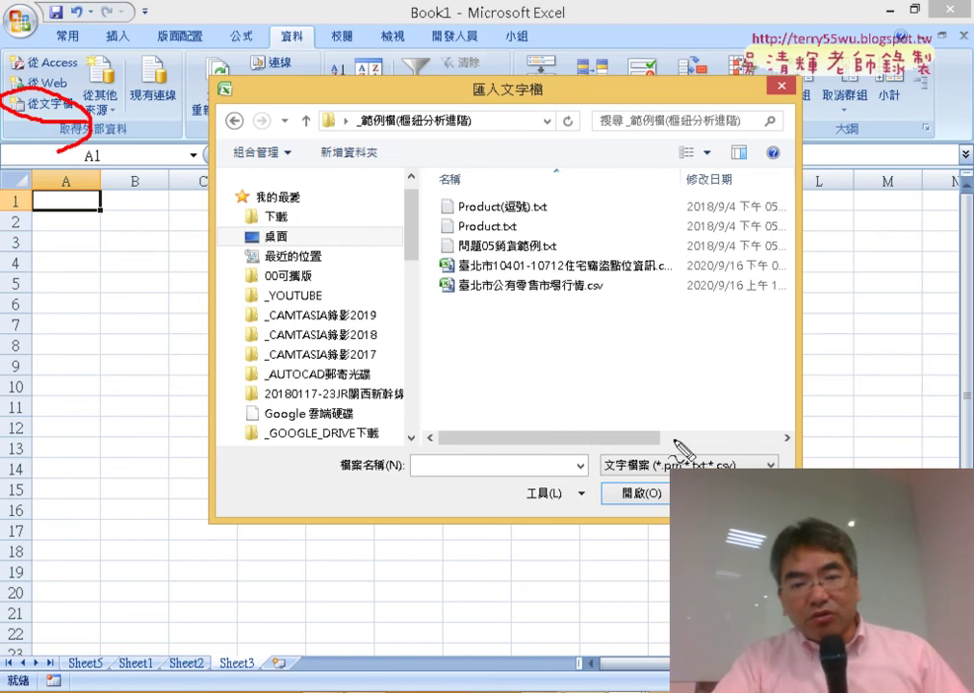
{"action": "left_click_drag", "start_coordinate": [601, 460], "coordinate": [630, 495]}
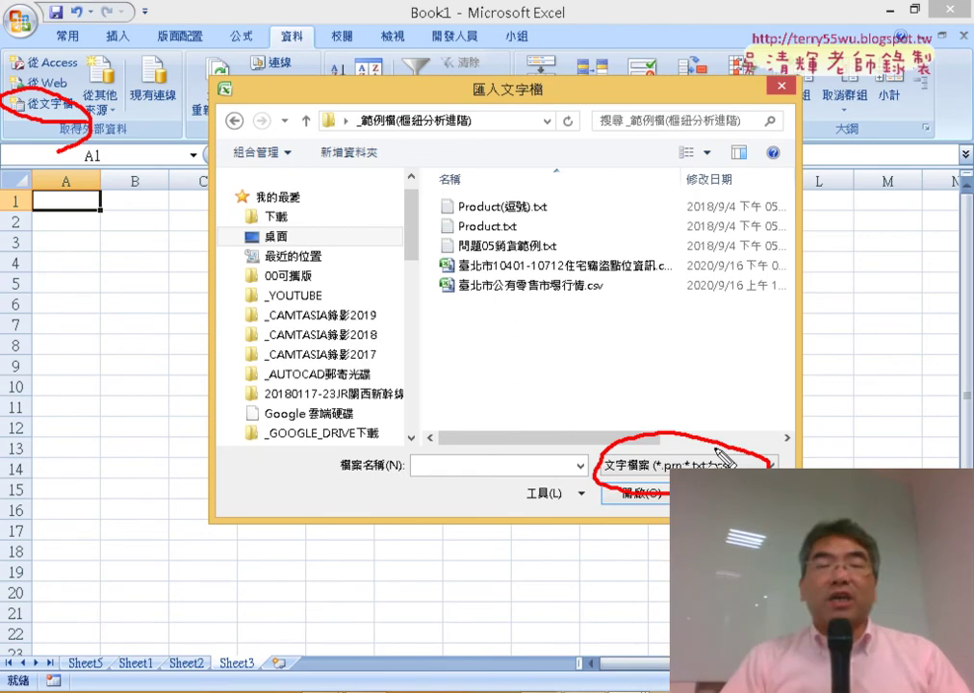
{"action": "key", "text": "Escape"}
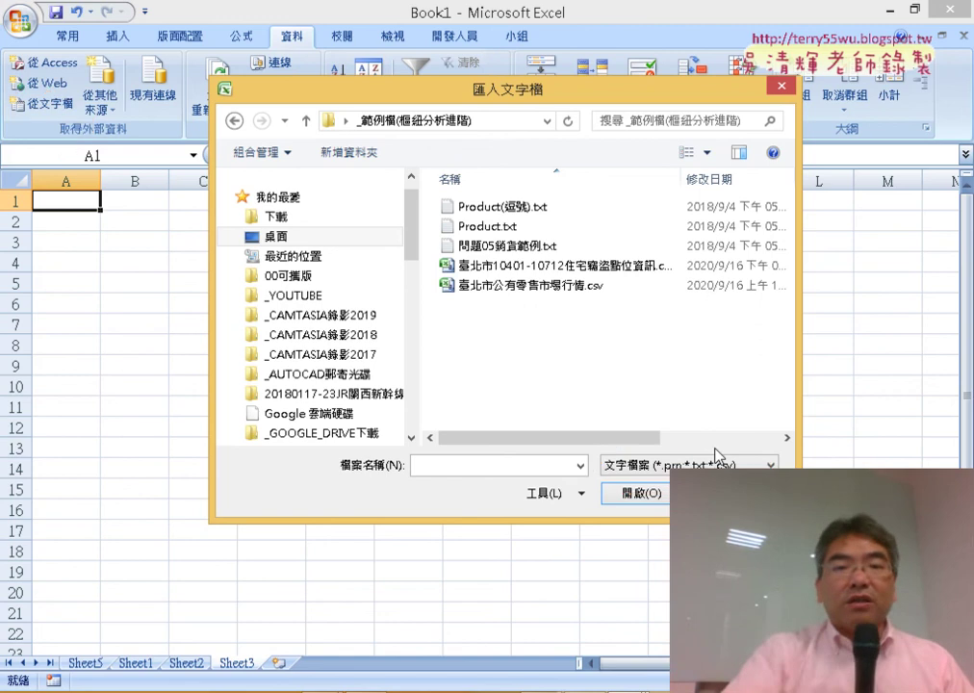
{"action": "left_click", "coordinate": [554, 212]}
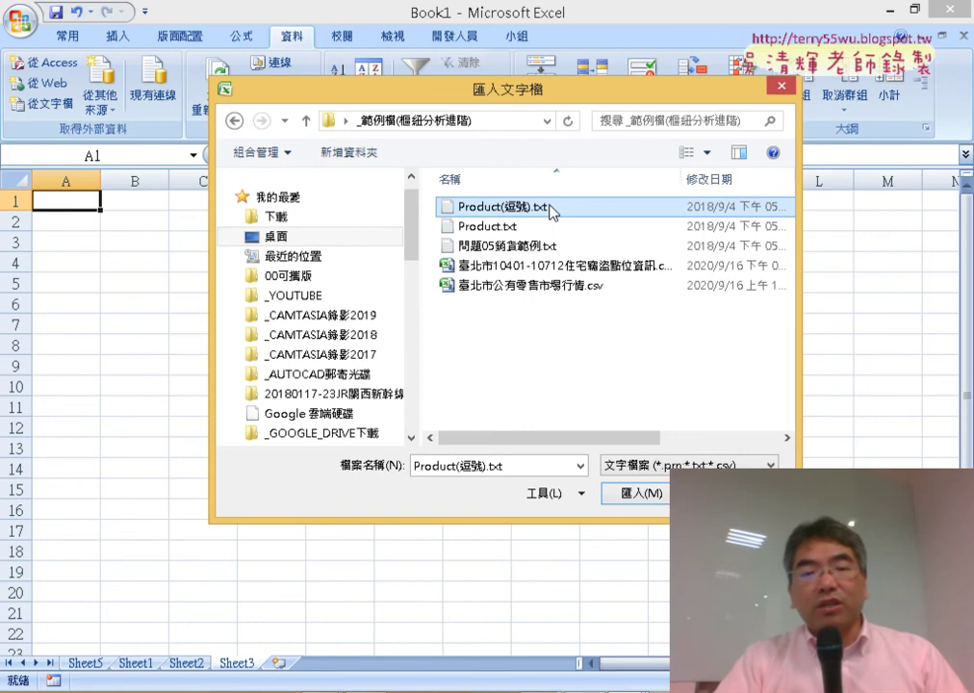
Import the file and set the wizard's File origin to 950 : 繁體中文 (Big5)
{"action": "left_click", "coordinate": [661, 495]}
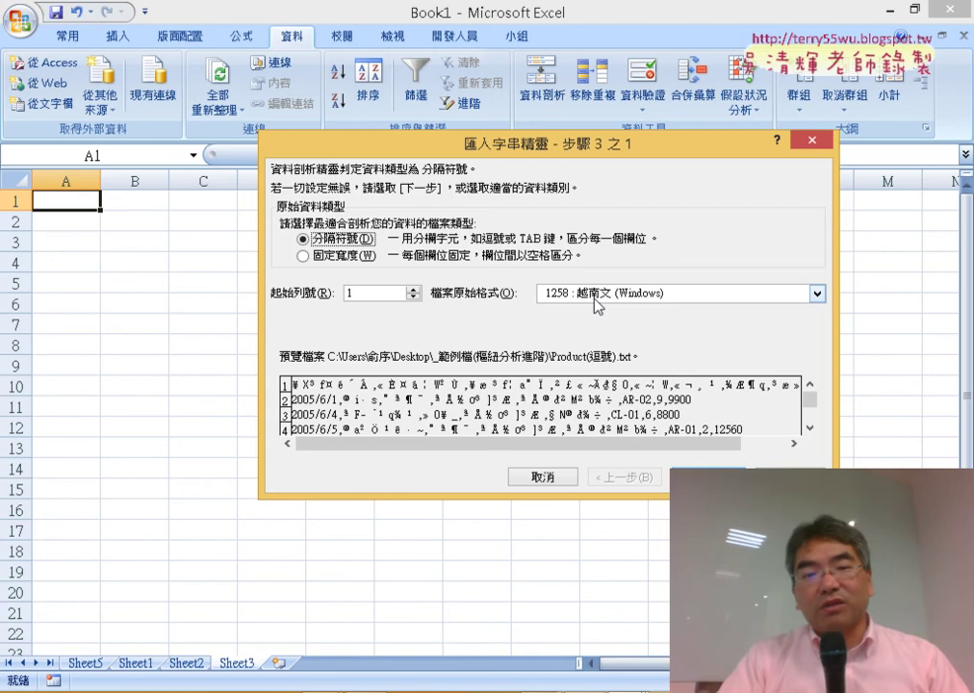
{"action": "left_click", "coordinate": [602, 295]}
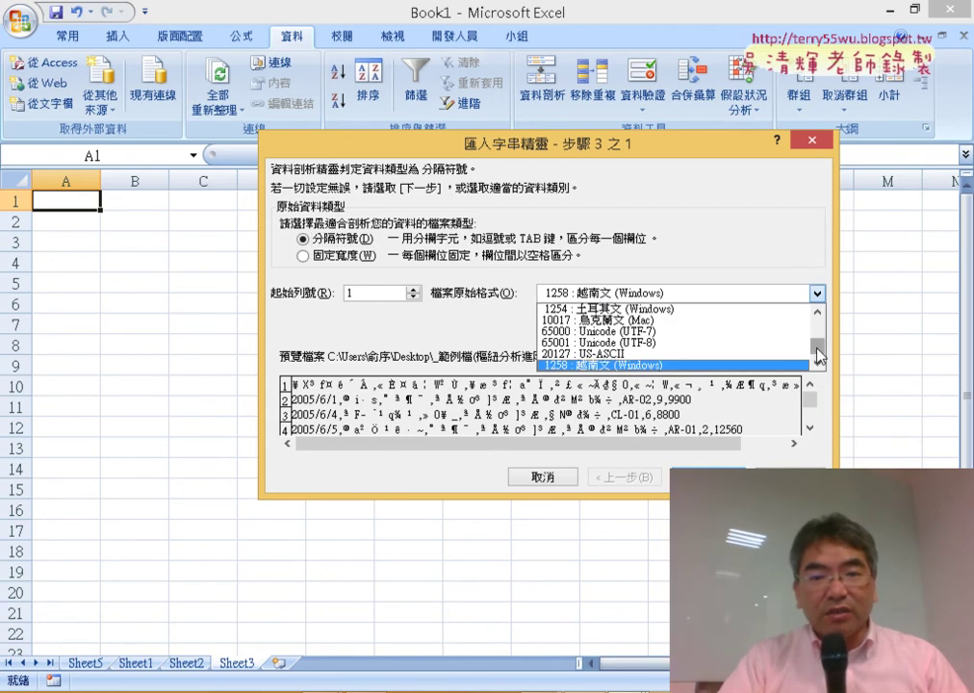
{"action": "left_click_drag", "start_coordinate": [819, 356], "coordinate": [822, 329]}
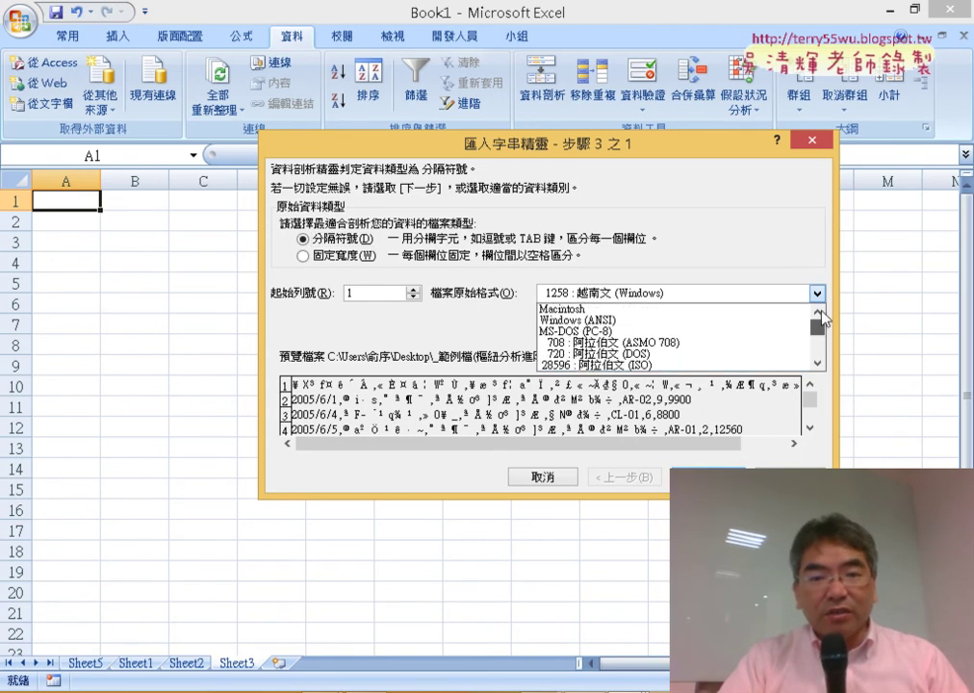
{"action": "left_click", "coordinate": [817, 362]}
{"action": "left_click", "coordinate": [818, 363]}
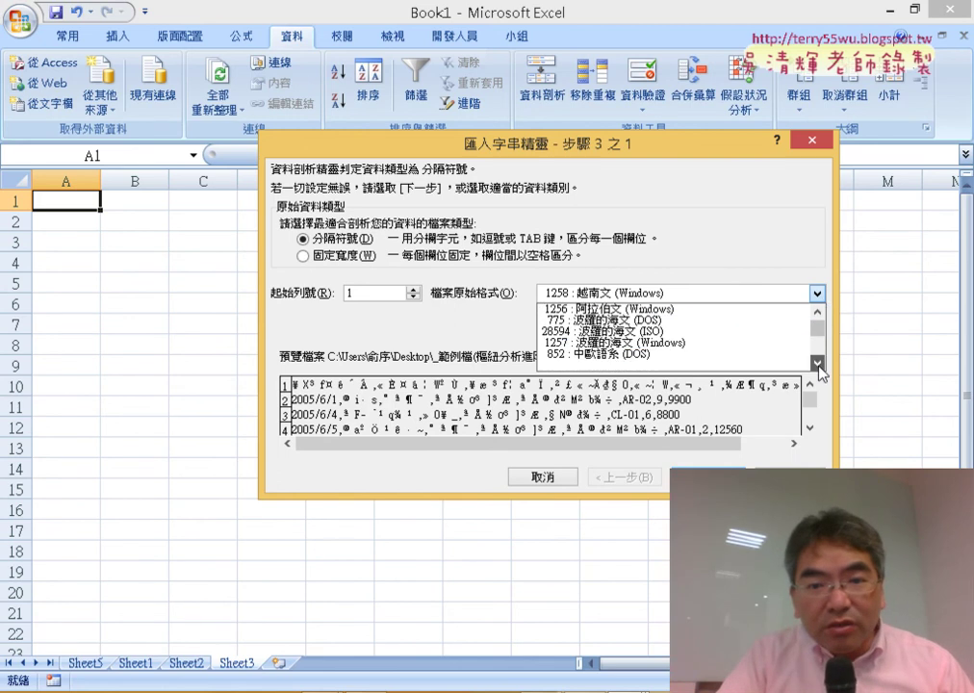
{"action": "left_click", "coordinate": [817, 363]}
{"action": "left_click", "coordinate": [818, 363]}
{"action": "left_click", "coordinate": [817, 363]}
{"action": "left_click", "coordinate": [817, 363]}
{"action": "left_click", "coordinate": [817, 363]}
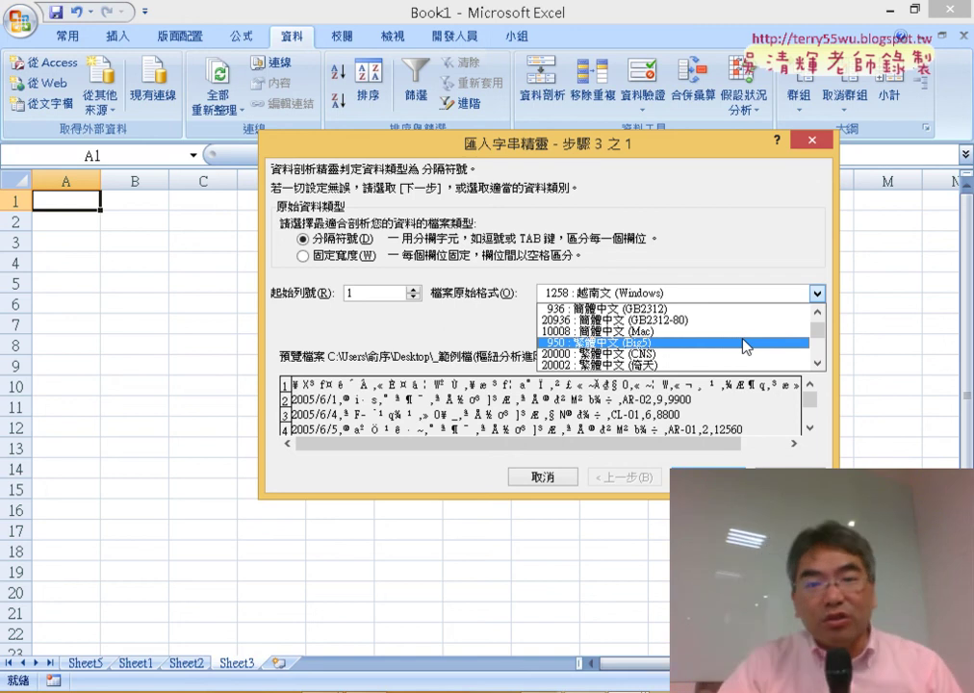
{"action": "left_click", "coordinate": [744, 342]}
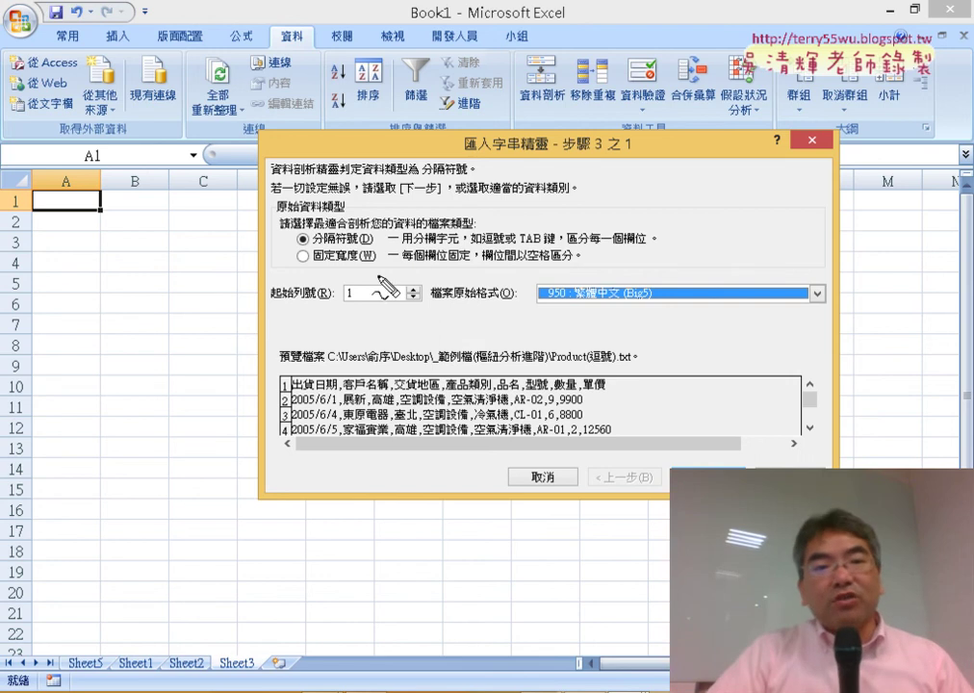
Highlight the Delimited data type option in red, then clear the marks
{"action": "left_click_drag", "start_coordinate": [328, 230], "coordinate": [394, 279]}
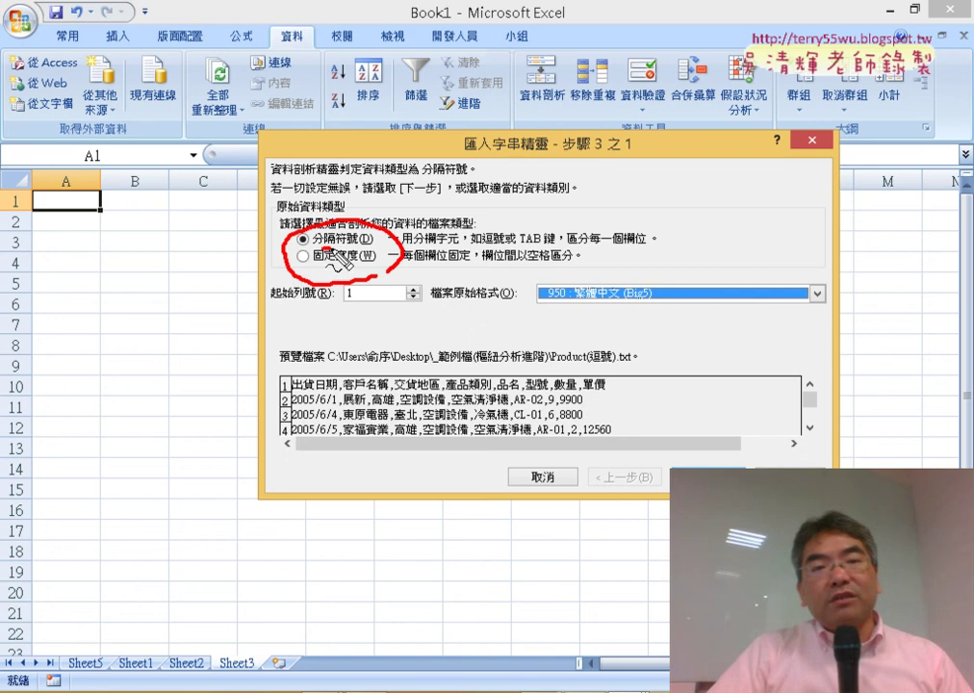
{"action": "left_click_drag", "start_coordinate": [310, 247], "coordinate": [374, 247]}
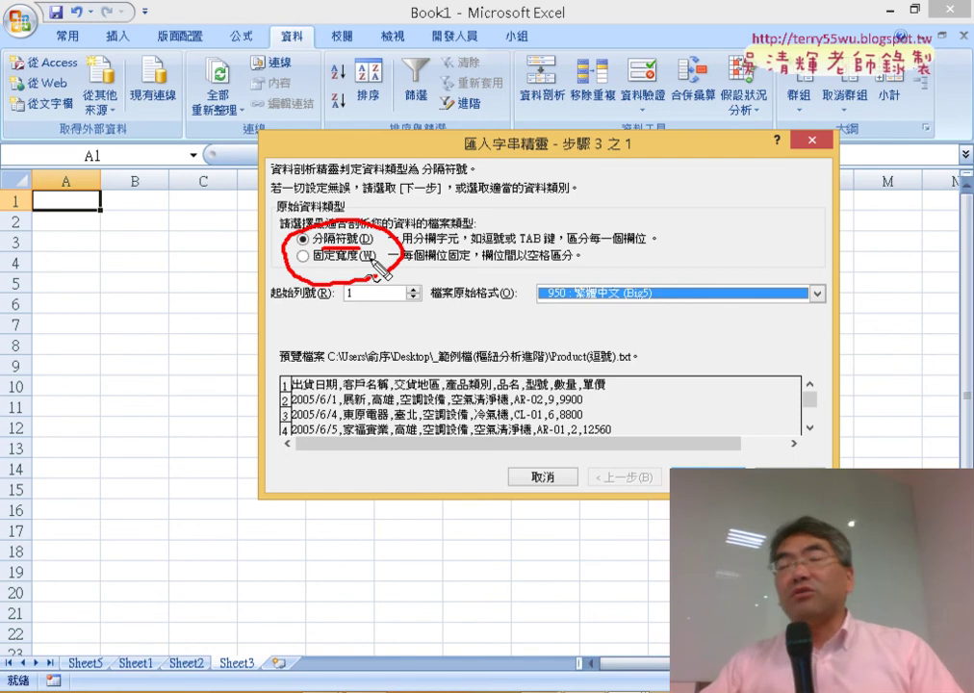
{"action": "key", "text": "Escape"}
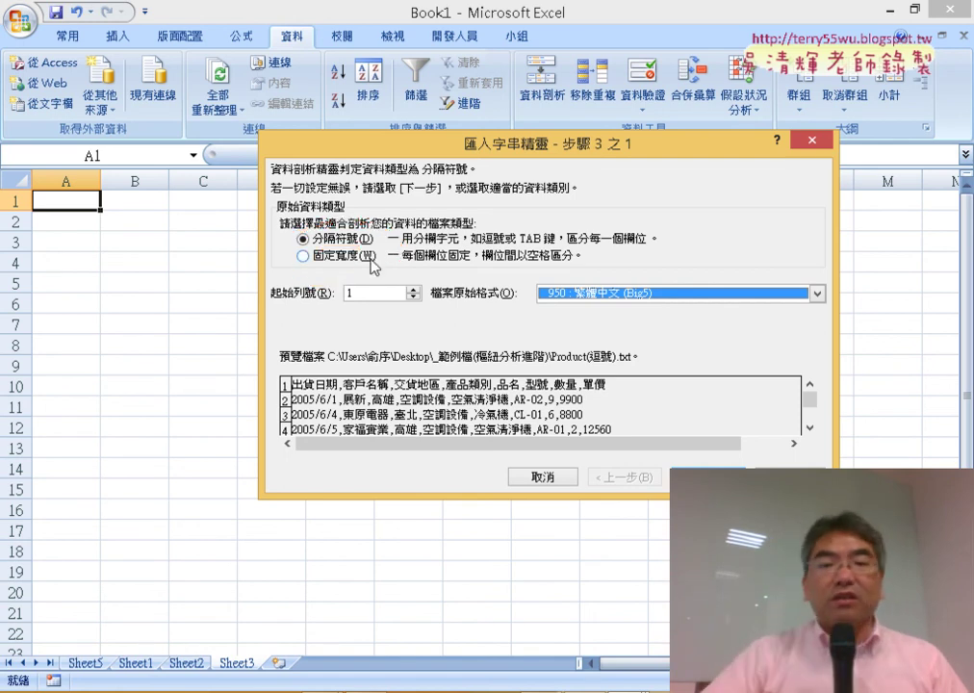
In step 2, use Comma instead of Tab as the delimiter and advance to step 3
{"action": "left_click", "coordinate": [707, 477]}
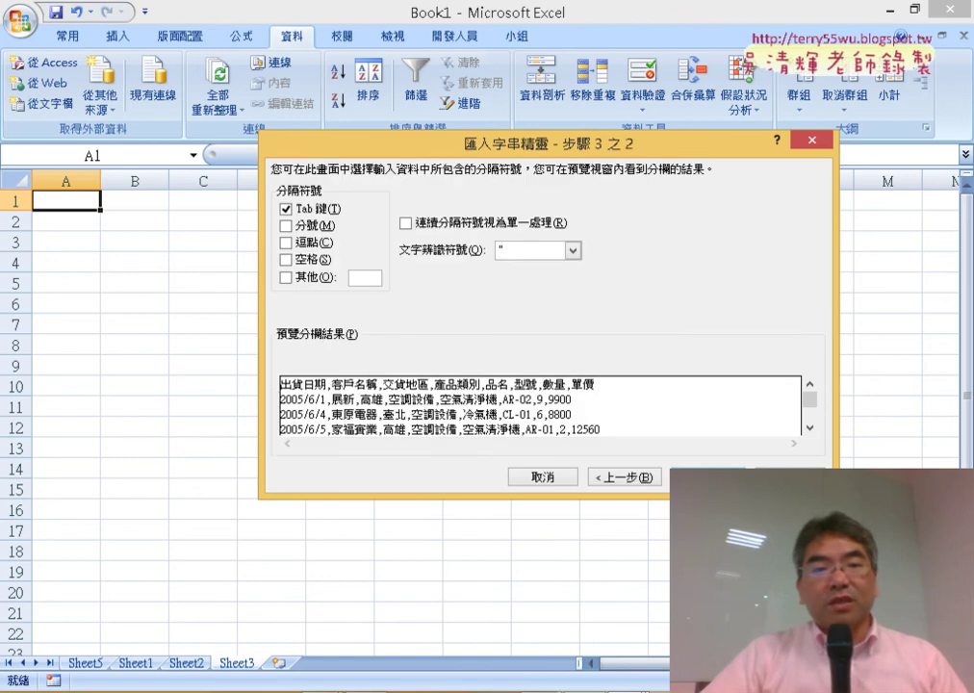
{"action": "left_click", "coordinate": [287, 209]}
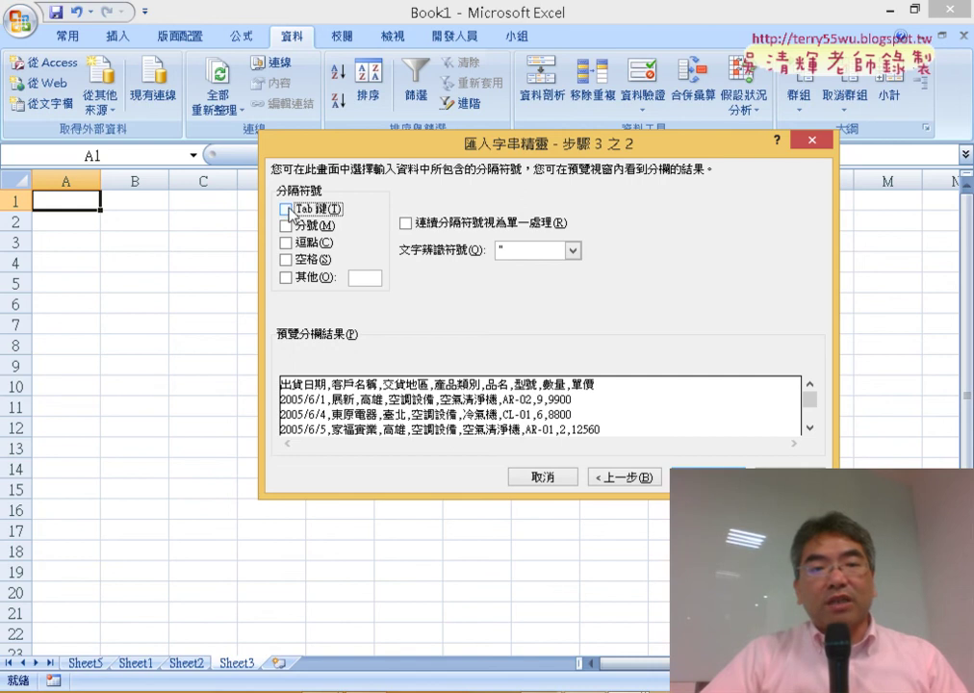
{"action": "left_click", "coordinate": [295, 246]}
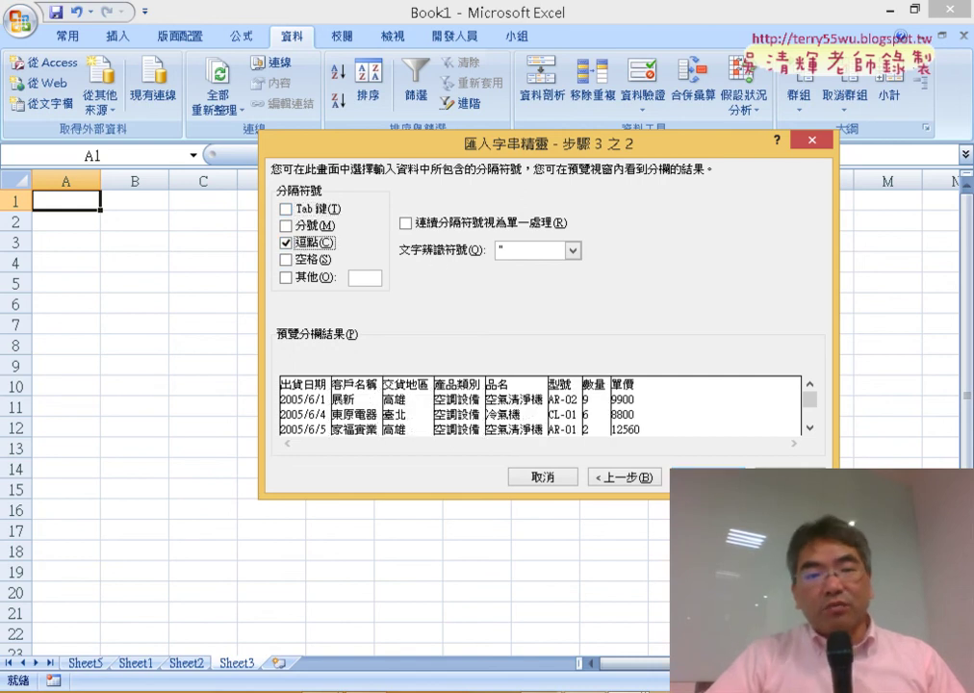
{"action": "left_click", "coordinate": [708, 477]}
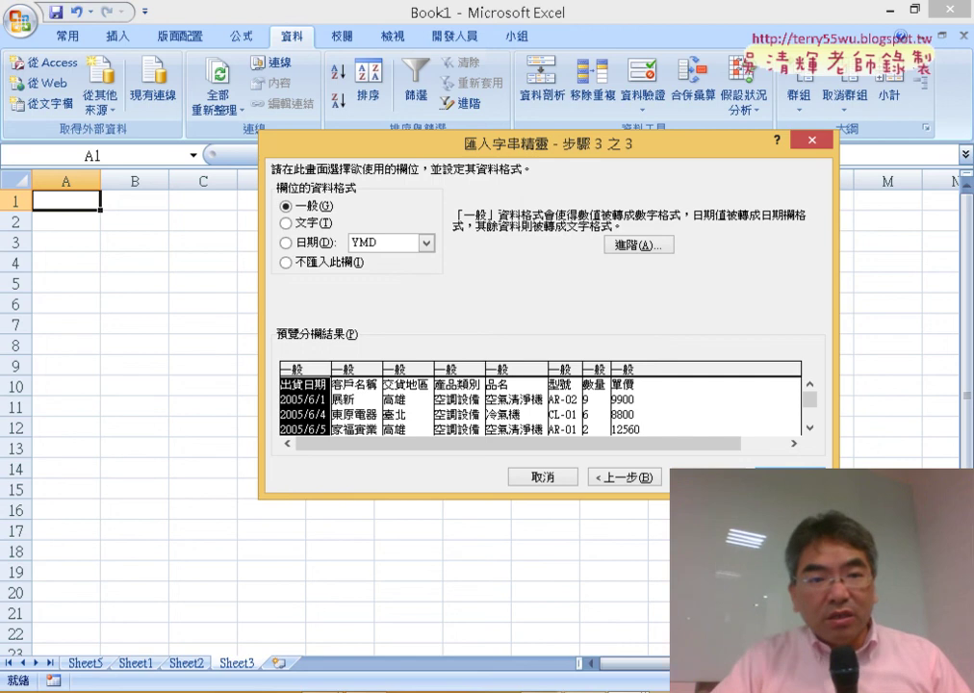
Set the 交貨地區 column to 不匯入此欄, then back to 一般 format
{"action": "left_click", "coordinate": [353, 409]}
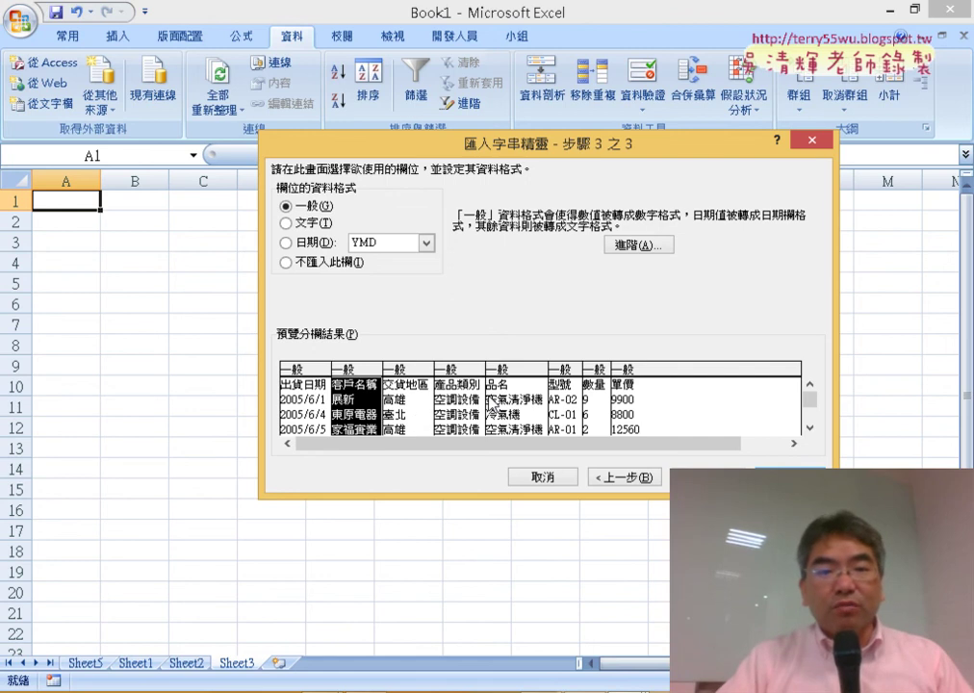
{"action": "left_click", "coordinate": [420, 424]}
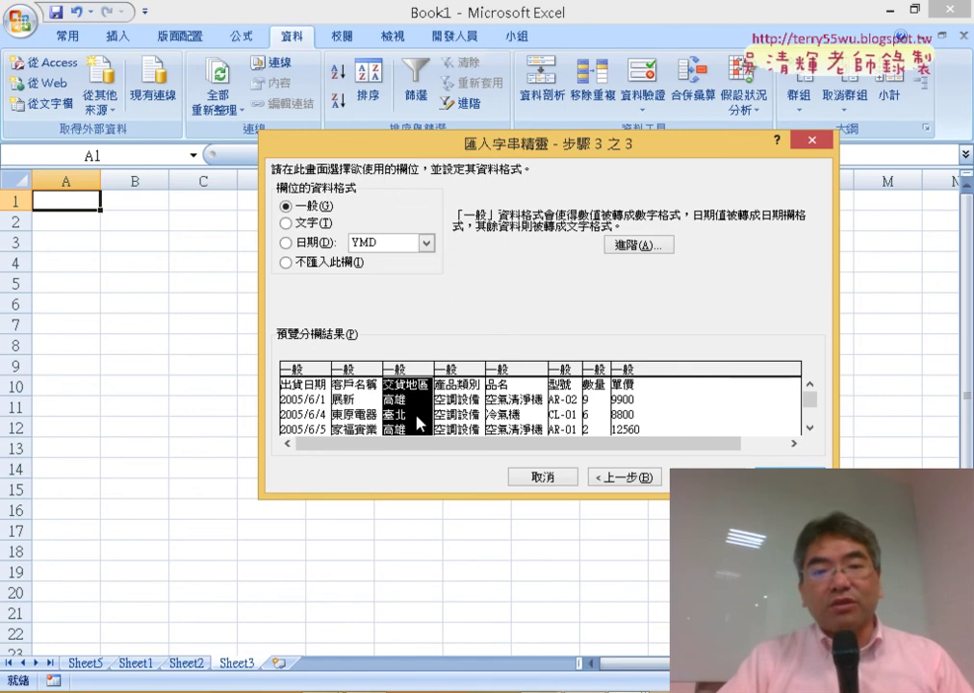
{"action": "left_click", "coordinate": [324, 261]}
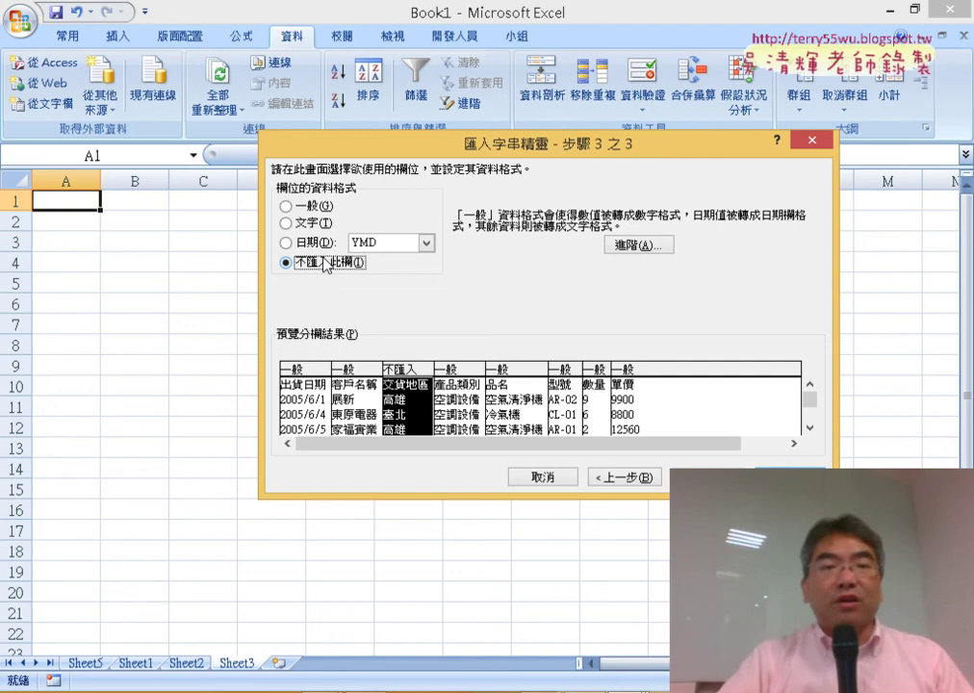
{"action": "left_click", "coordinate": [326, 206]}
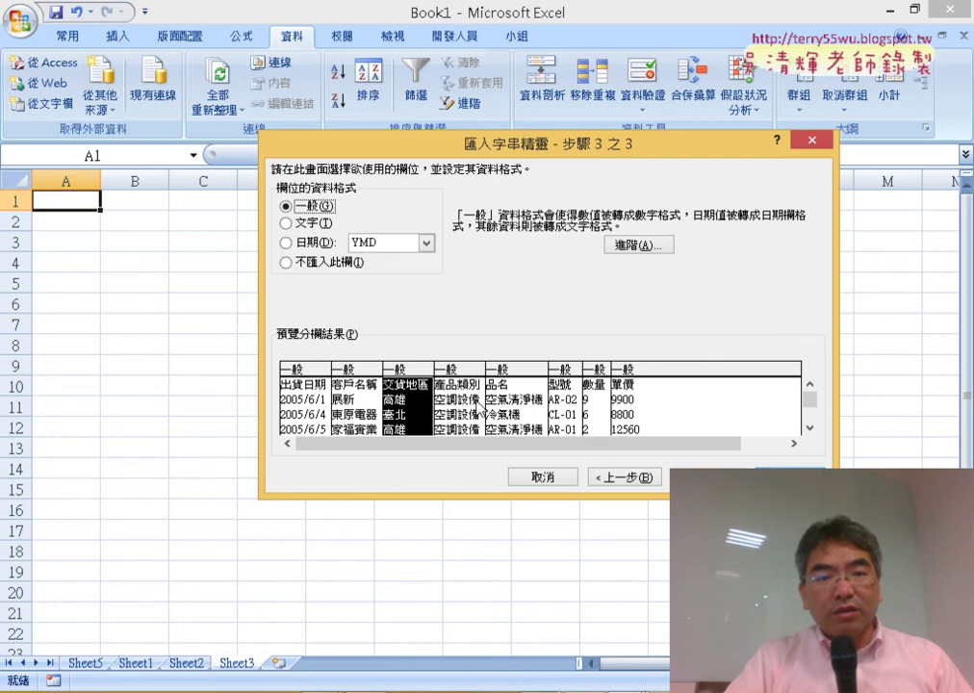
Review the earlier wizard steps and 進階 settings without changes, then click 完成
{"action": "left_click", "coordinate": [626, 478]}
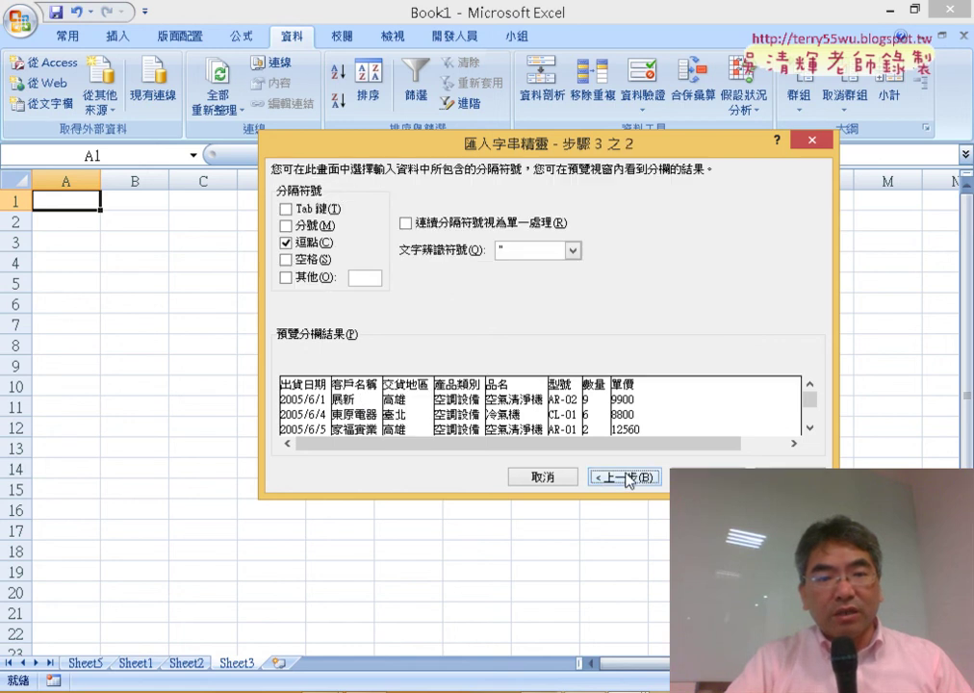
{"action": "left_click", "coordinate": [628, 479]}
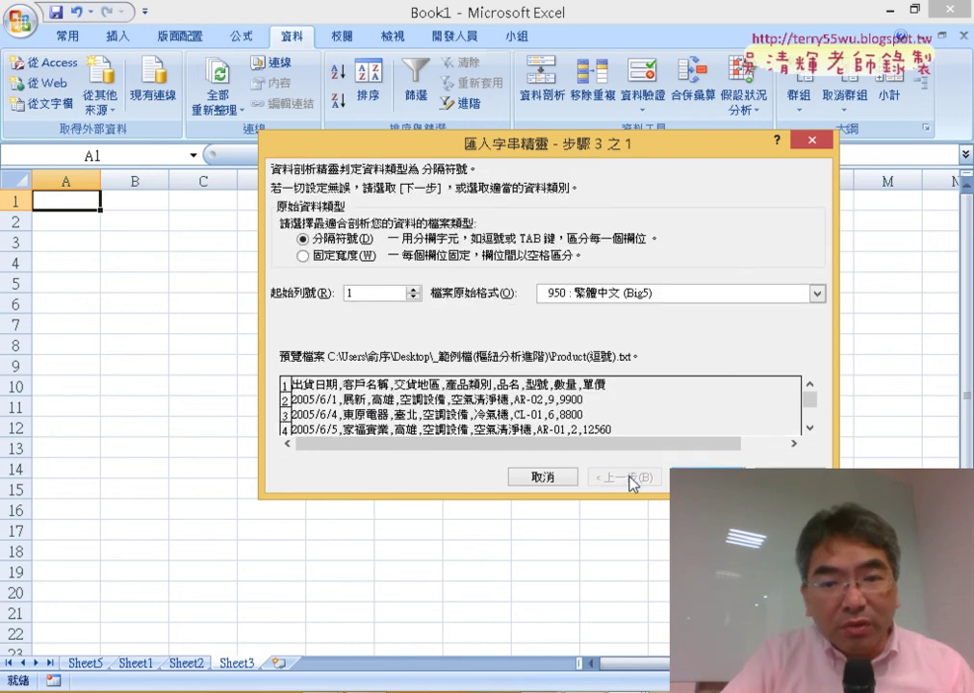
{"action": "left_click", "coordinate": [707, 477]}
{"action": "left_click", "coordinate": [708, 477]}
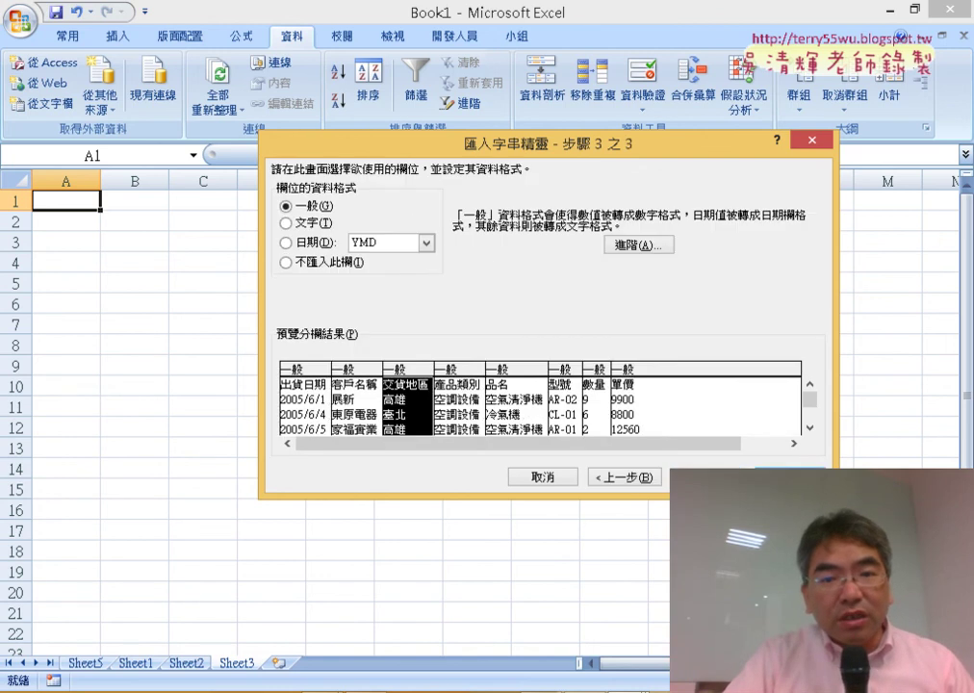
{"action": "left_click", "coordinate": [647, 253]}
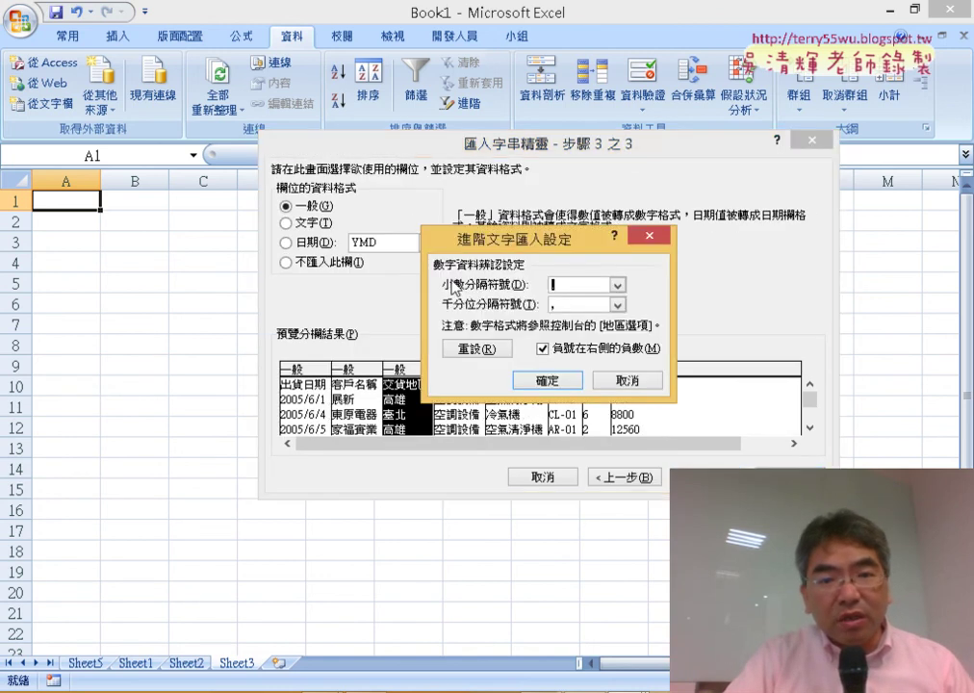
{"action": "left_click", "coordinate": [648, 235]}
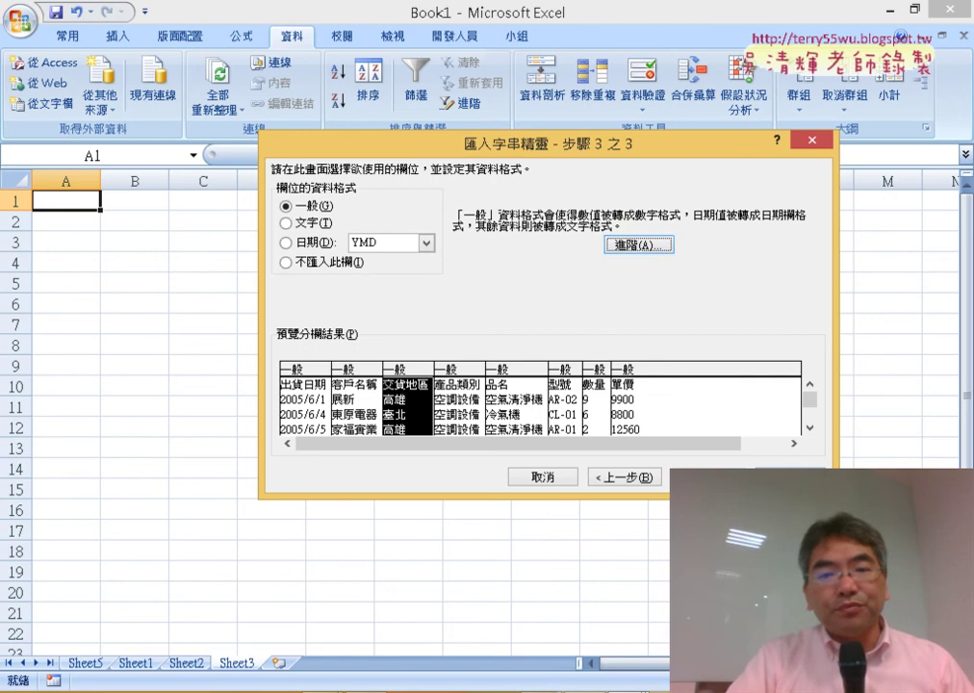
{"action": "left_click", "coordinate": [789, 477]}
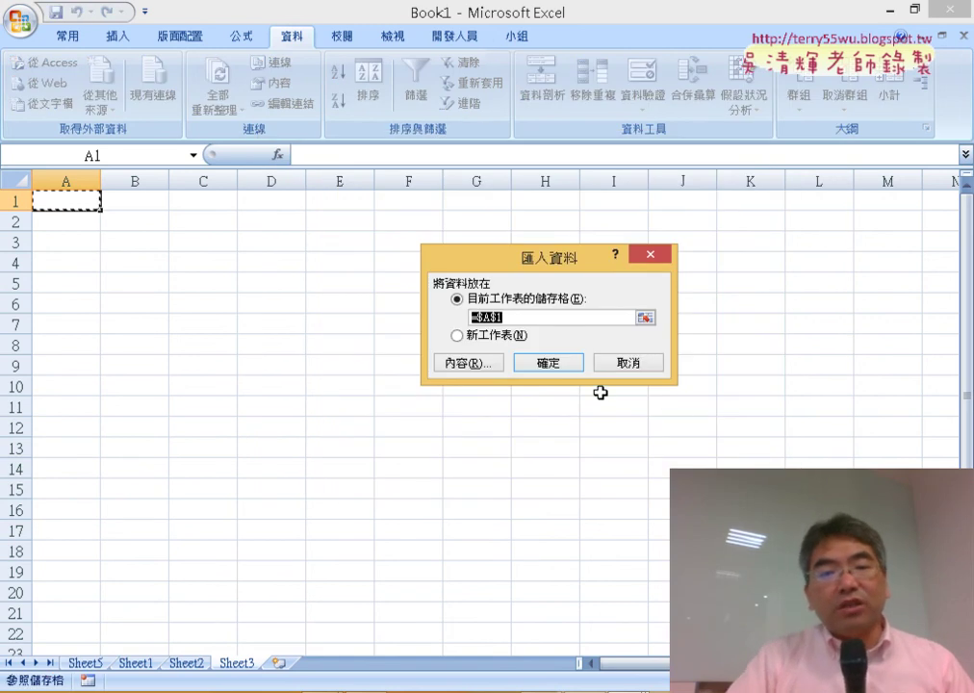
Keep the destination at =$A$1 on the current worksheet and confirm the import
{"action": "left_click", "coordinate": [561, 368]}
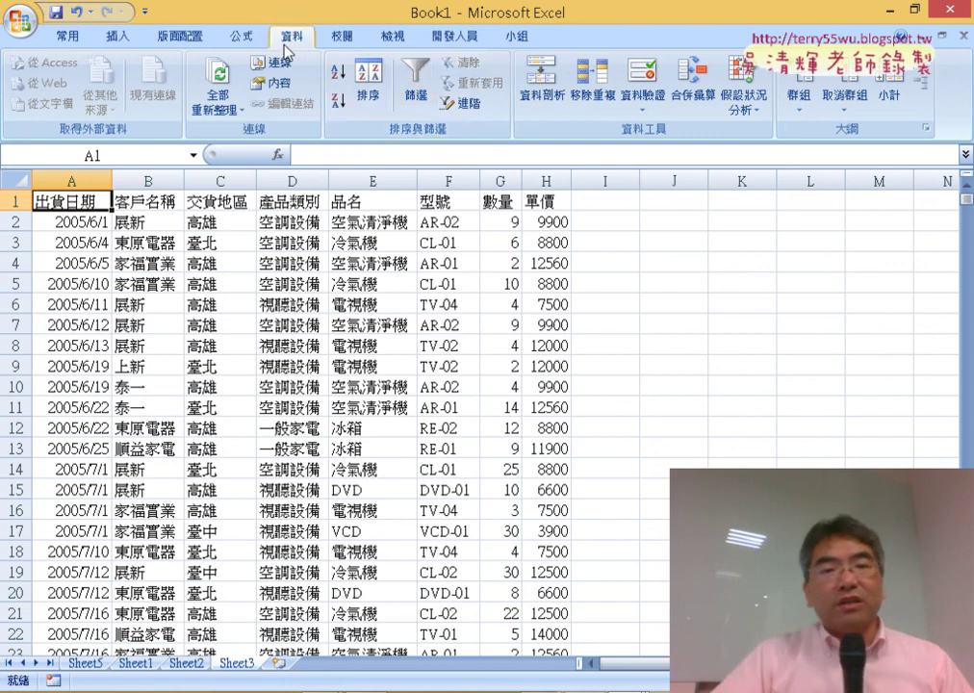
Turn on 篩選 for the header row and open the 出貨日期 filter dropdown
{"action": "left_click", "coordinate": [428, 82]}
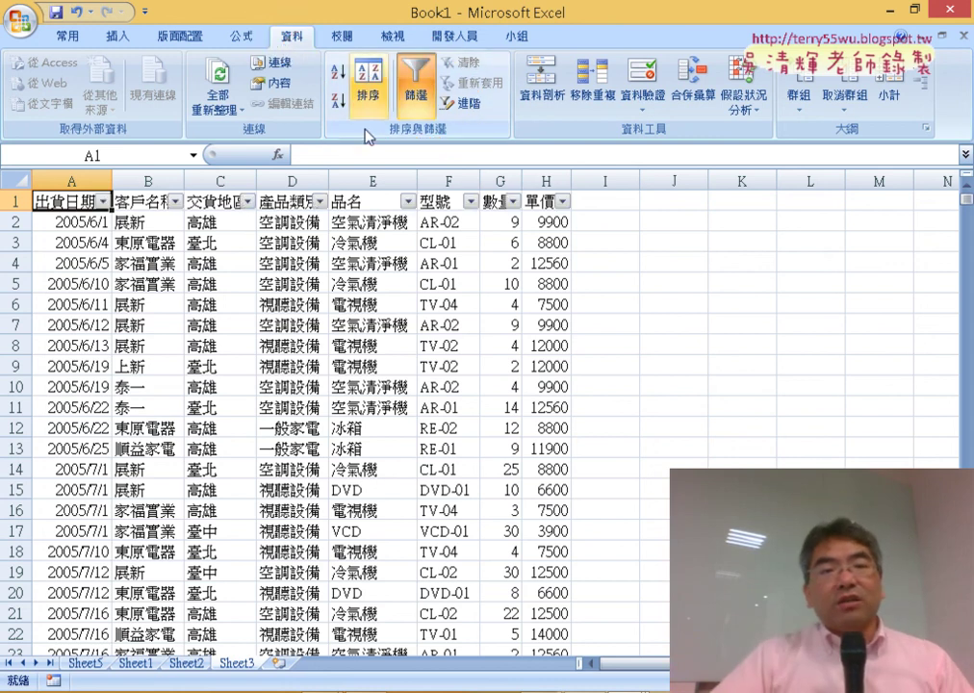
{"action": "left_click", "coordinate": [103, 201]}
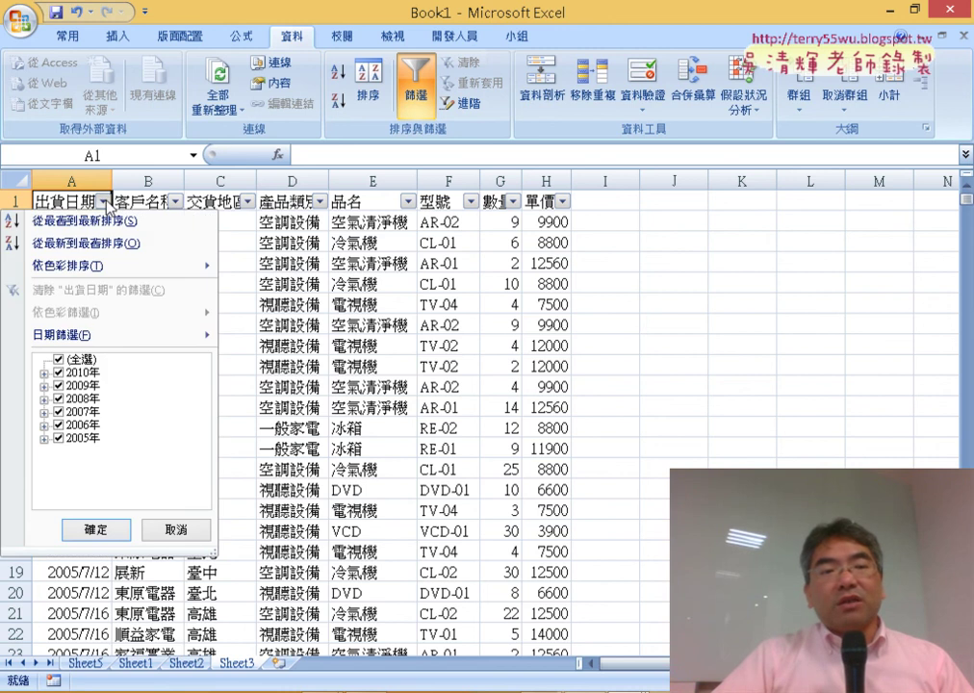
{"action": "mouse_move", "coordinate": [107, 335]}
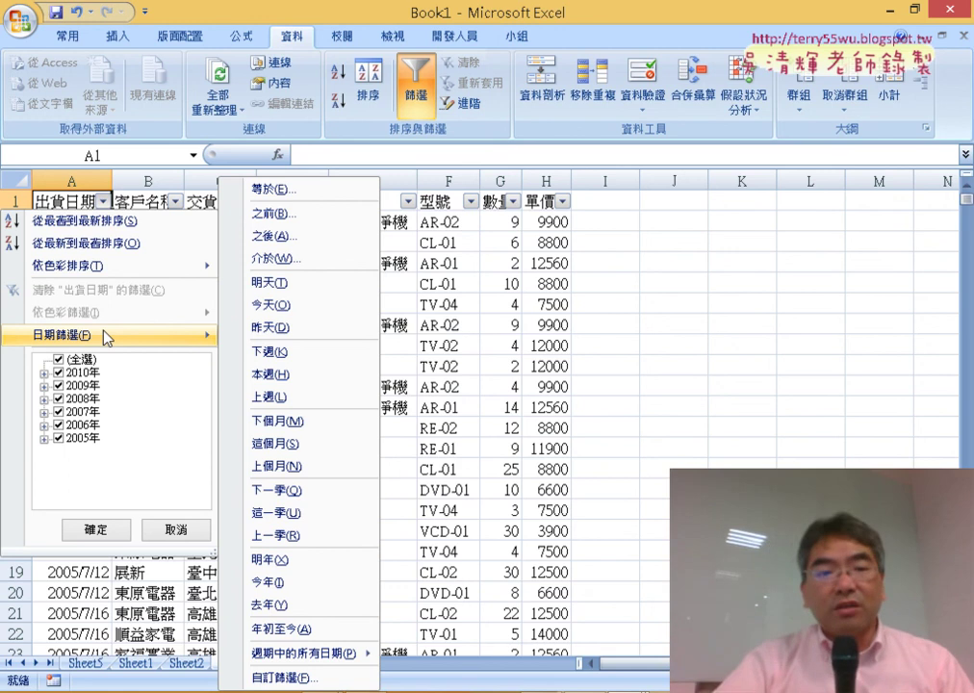
Apply a 介於 date filter on 出貨日期 from 2010/1/1 through 2010/6/30
{"action": "left_click", "coordinate": [313, 263]}
{"action": "type", "text": "20"}
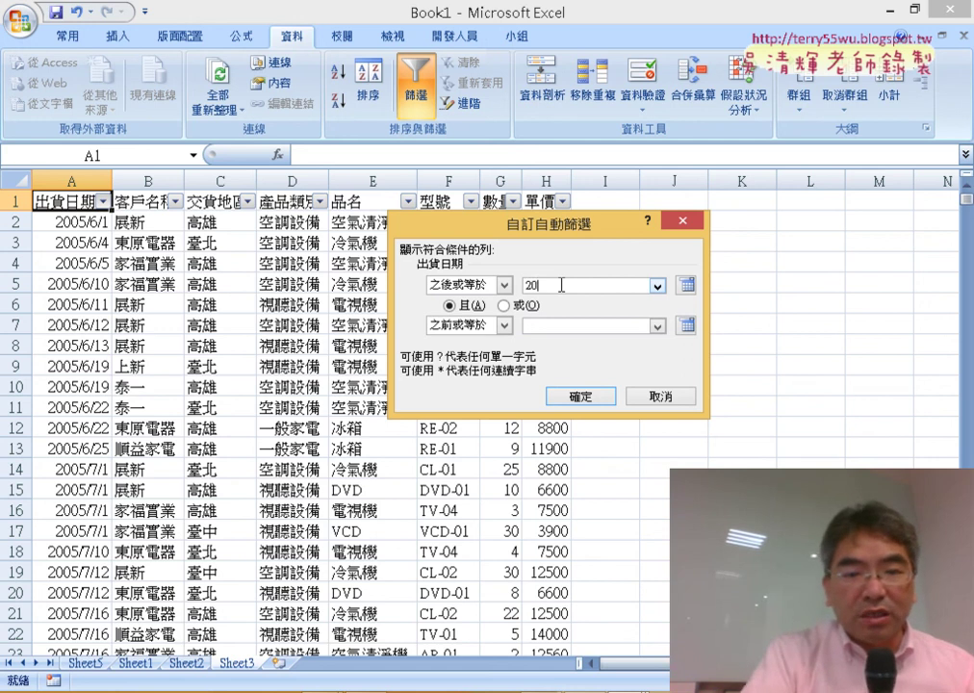
{"action": "type", "text": "10/"}
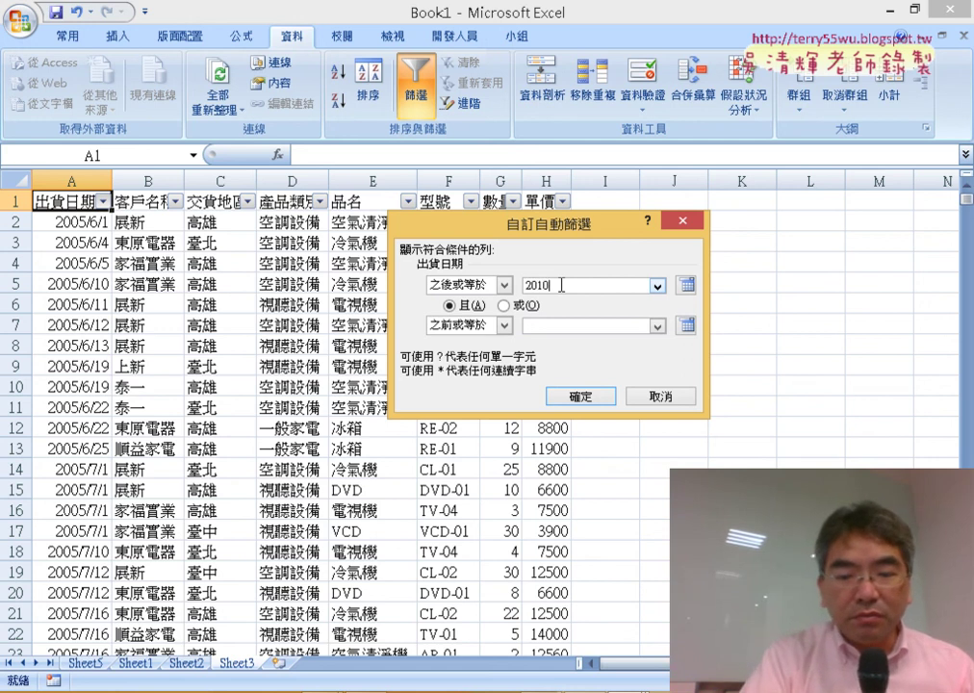
{"action": "type", "text": "1"}
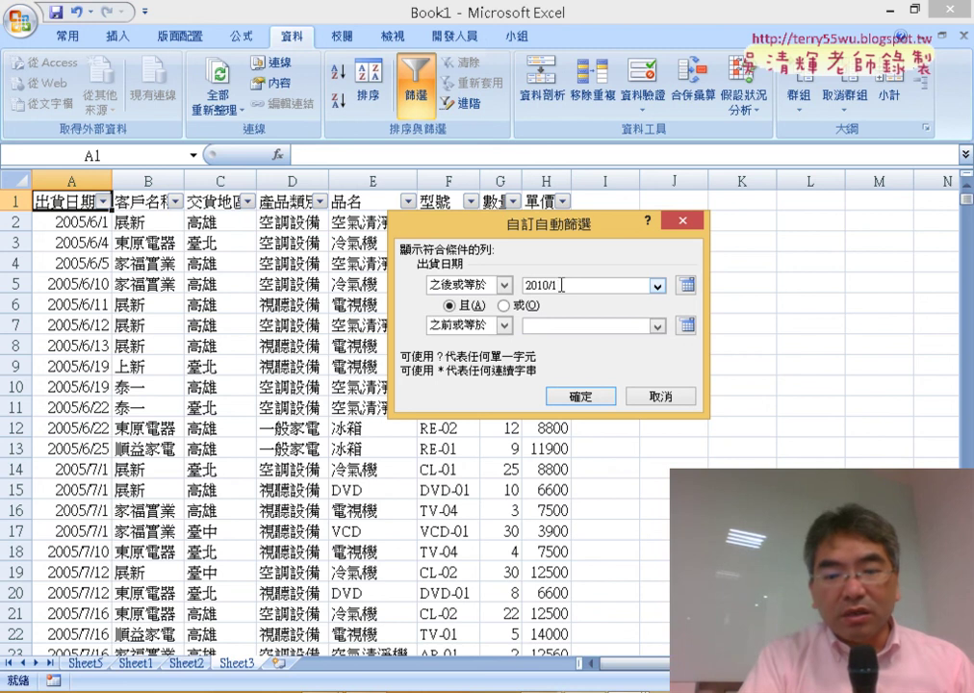
{"action": "type", "text": "/"}
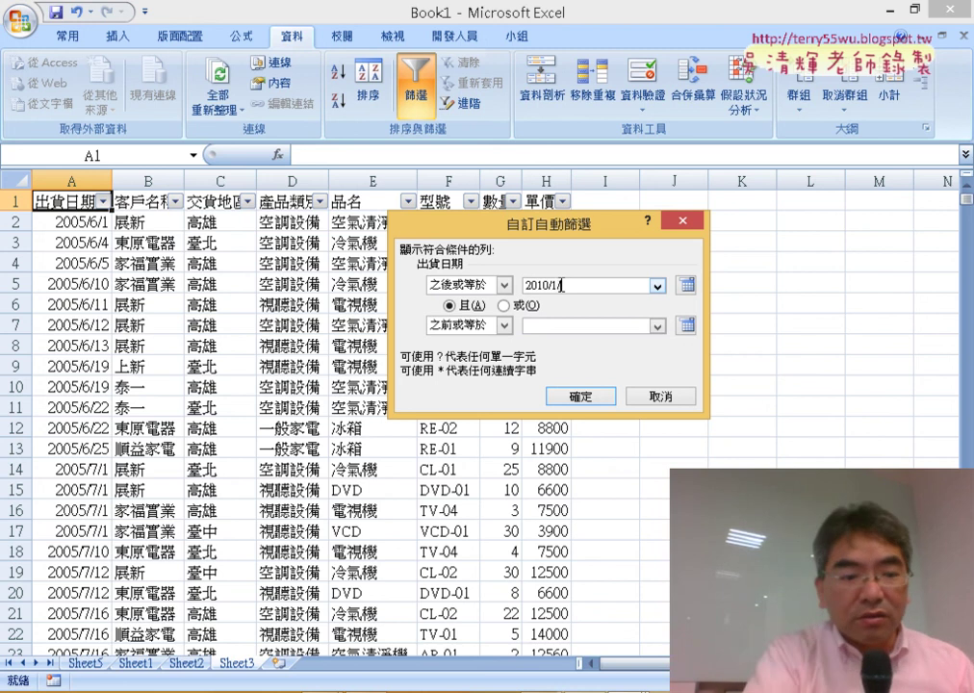
{"action": "type", "text": "1"}
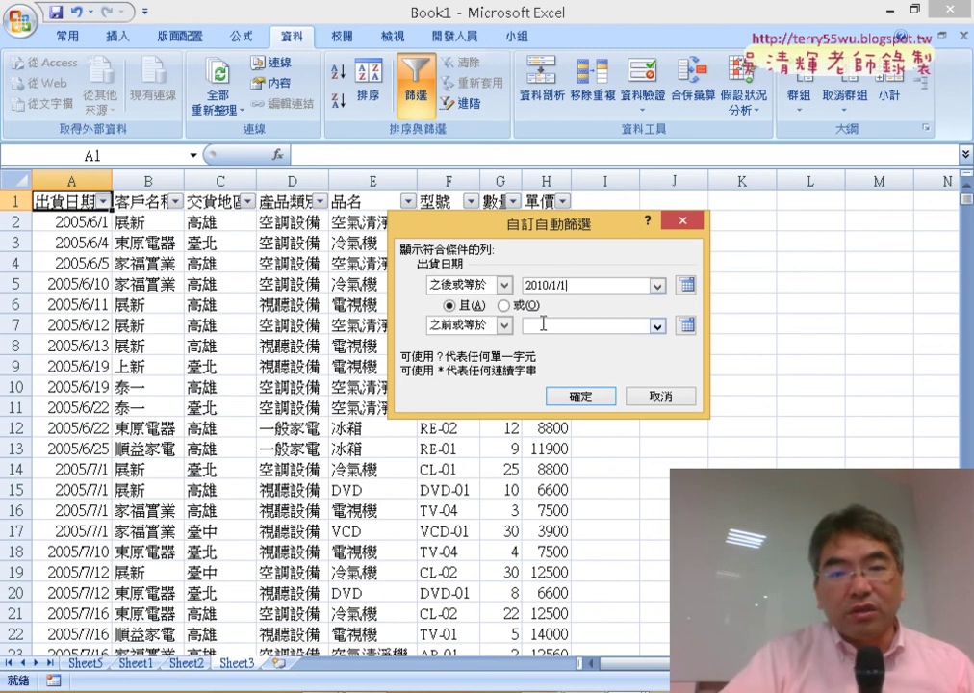
{"action": "left_click", "coordinate": [543, 324]}
{"action": "type", "text": "2"}
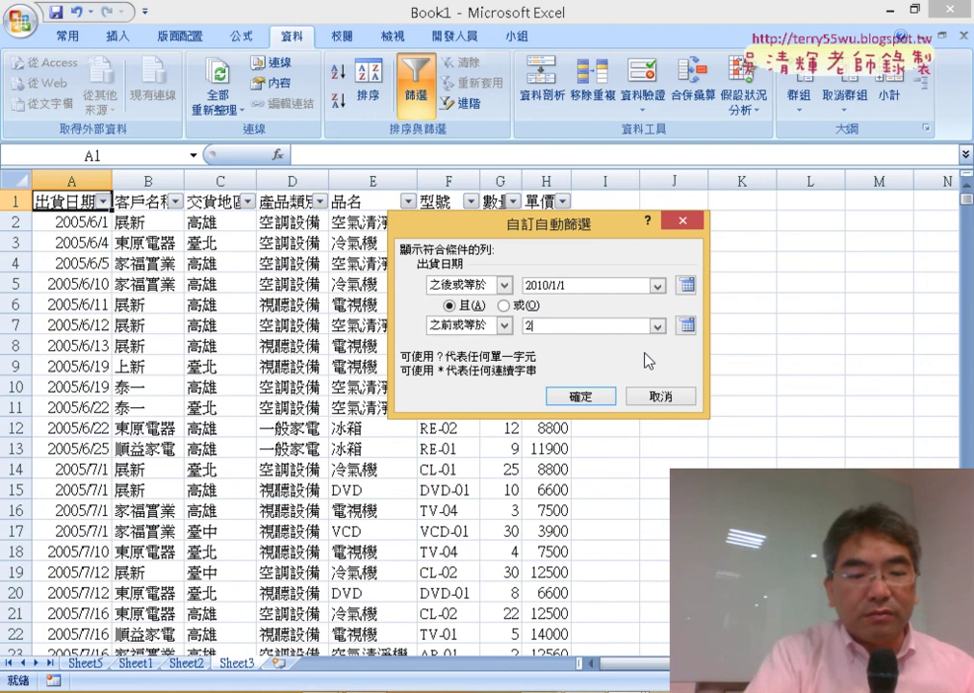
{"action": "type", "text": "01"}
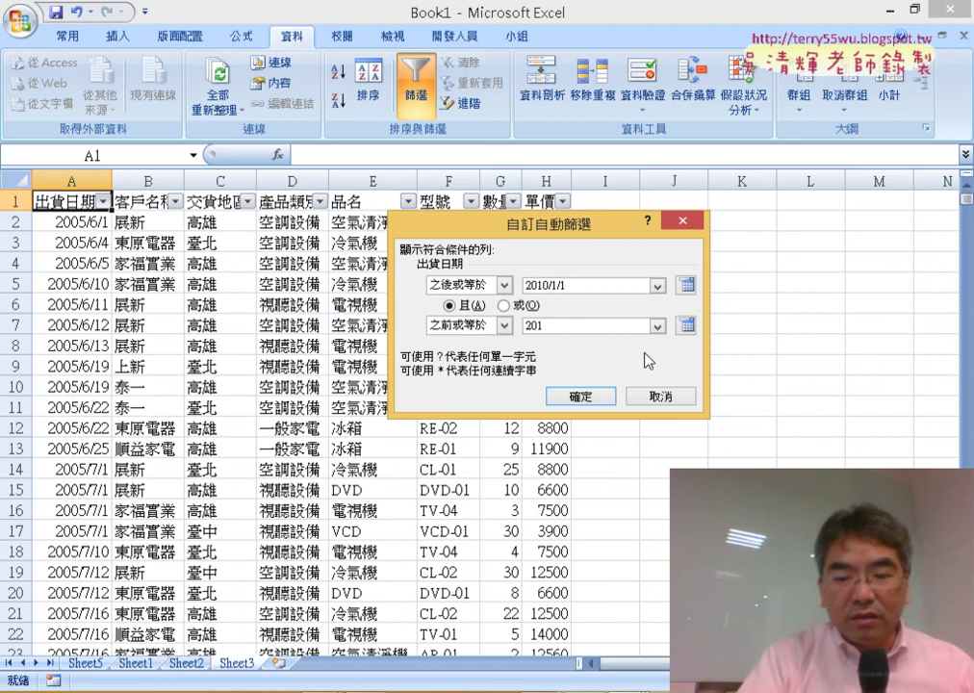
{"action": "type", "text": "0/6"}
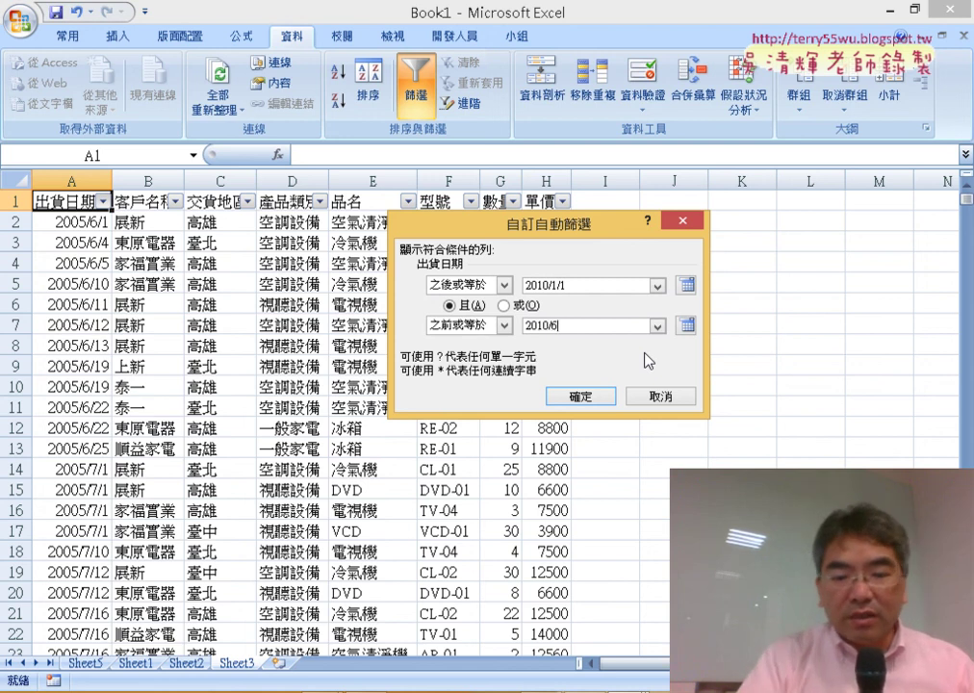
{"action": "type", "text": "/"}
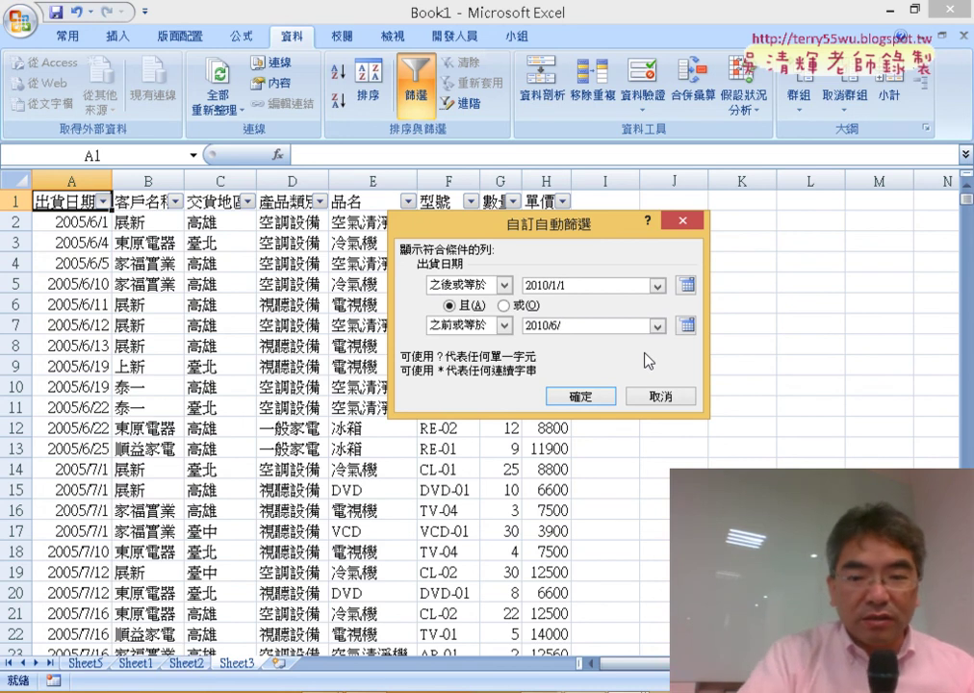
{"action": "type", "text": "30"}
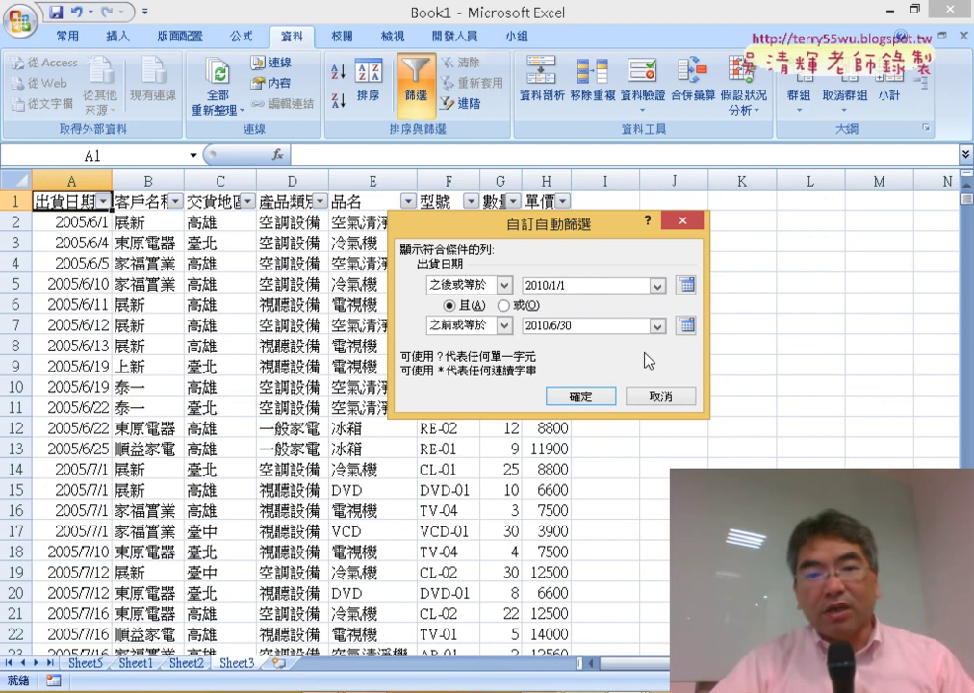
Apply the Jan–Jun 2010 filter, leaving 55 of 760 records, and copy the filtered table
{"action": "left_click", "coordinate": [591, 398]}
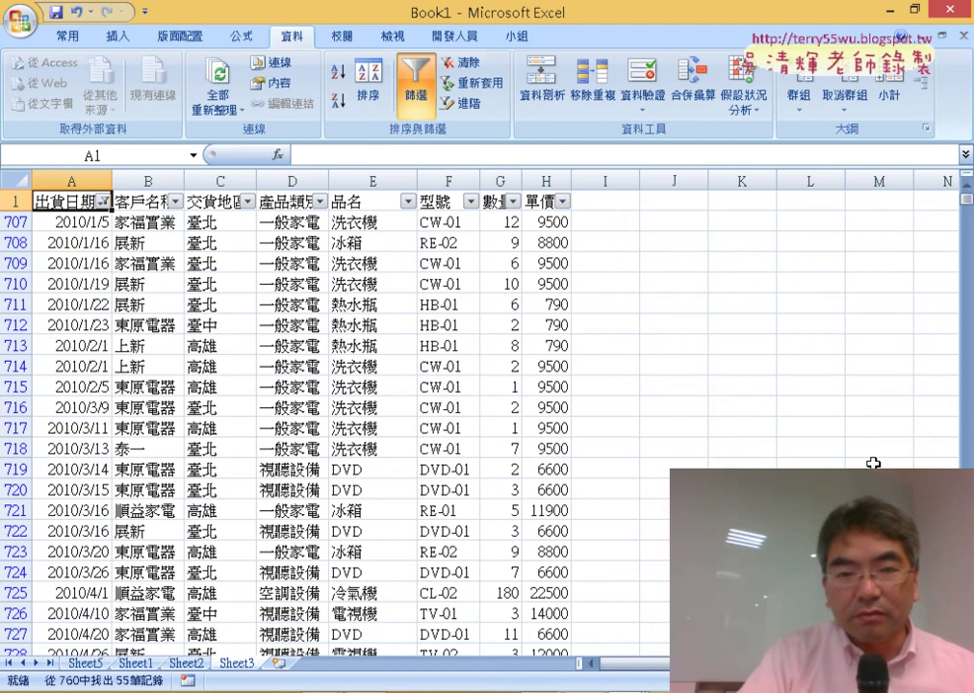
{"action": "key", "text": "ctrl+shift+Right"}
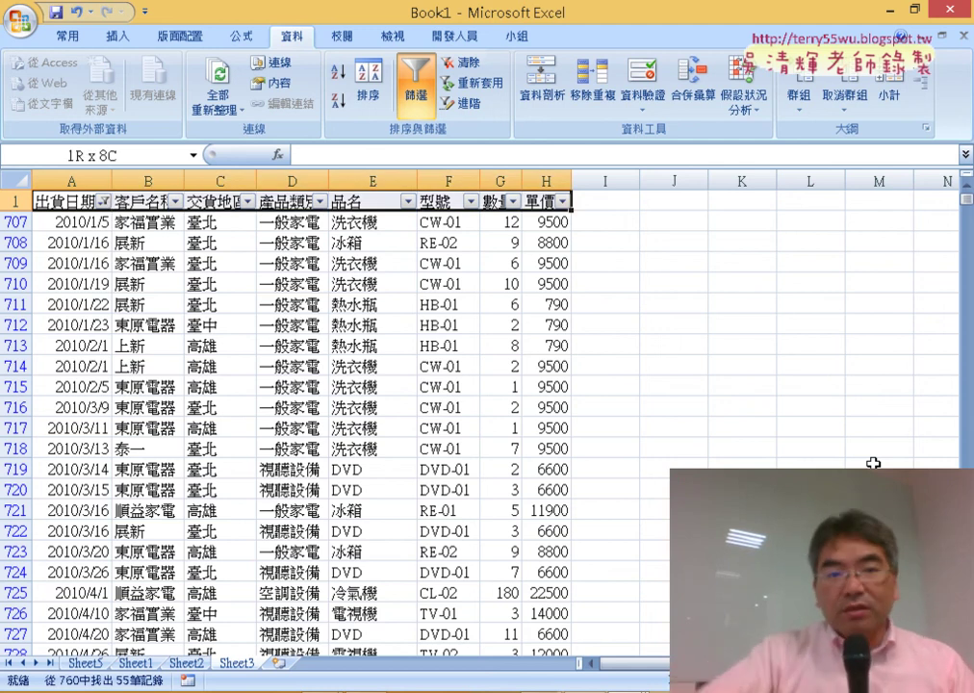
{"action": "key", "text": "ctrl+shift+Down"}
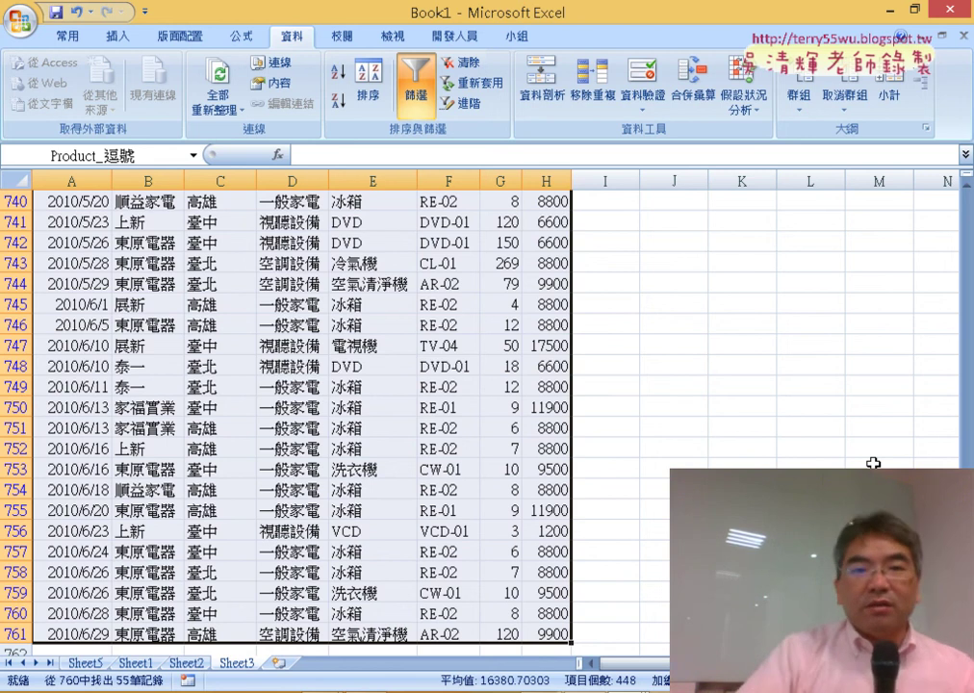
{"action": "key", "text": "ctrl+c"}
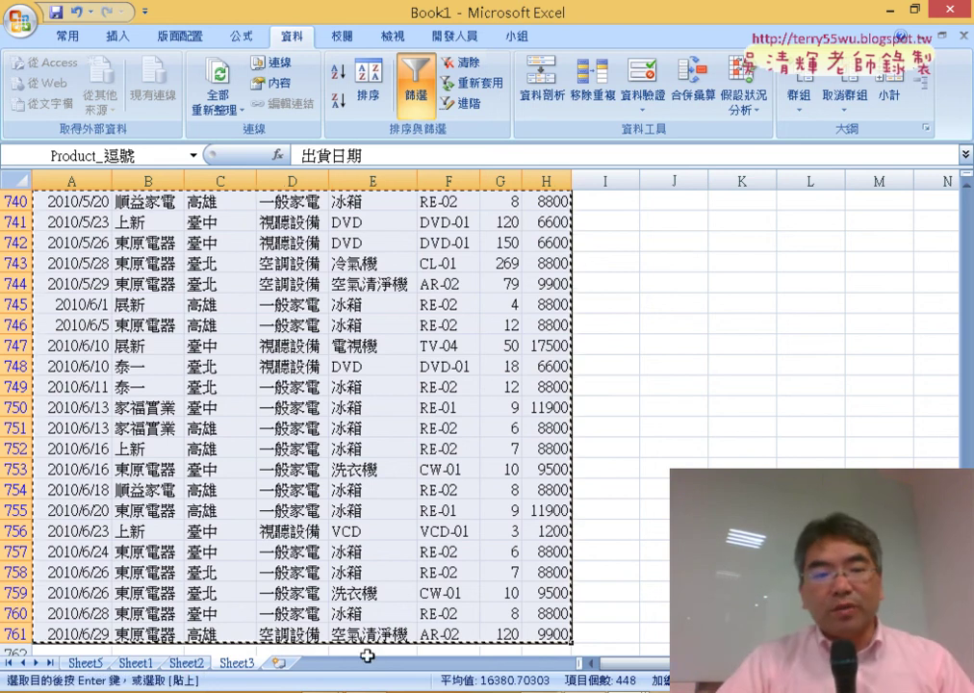
Insert a new worksheet and rename its tab to 2010上半年
{"action": "left_click", "coordinate": [279, 664]}
{"action": "double_click", "coordinate": [300, 664]}
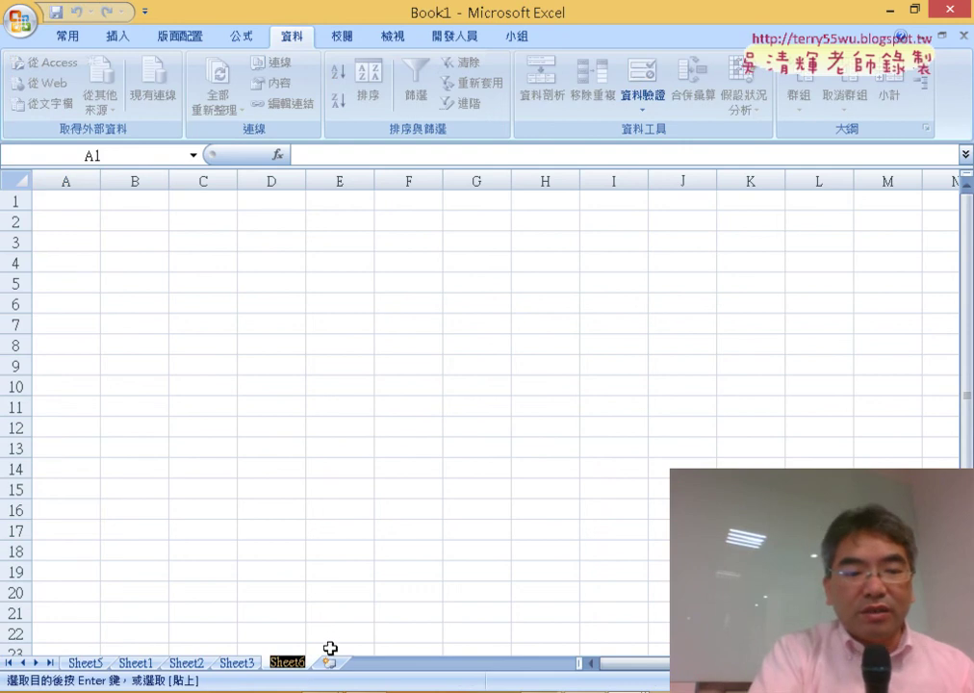
{"action": "type", "text": "2010ㄕㄤ"}
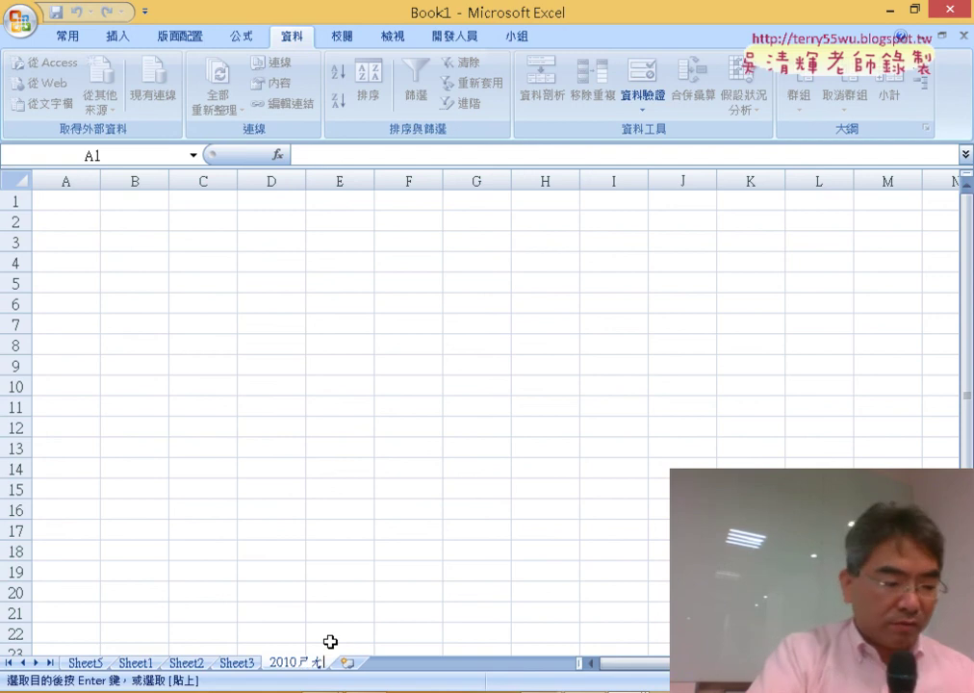
{"action": "key", "text": "BackSpace"}
{"action": "key", "text": "BackSpace"}
{"action": "type", "text": "上"}
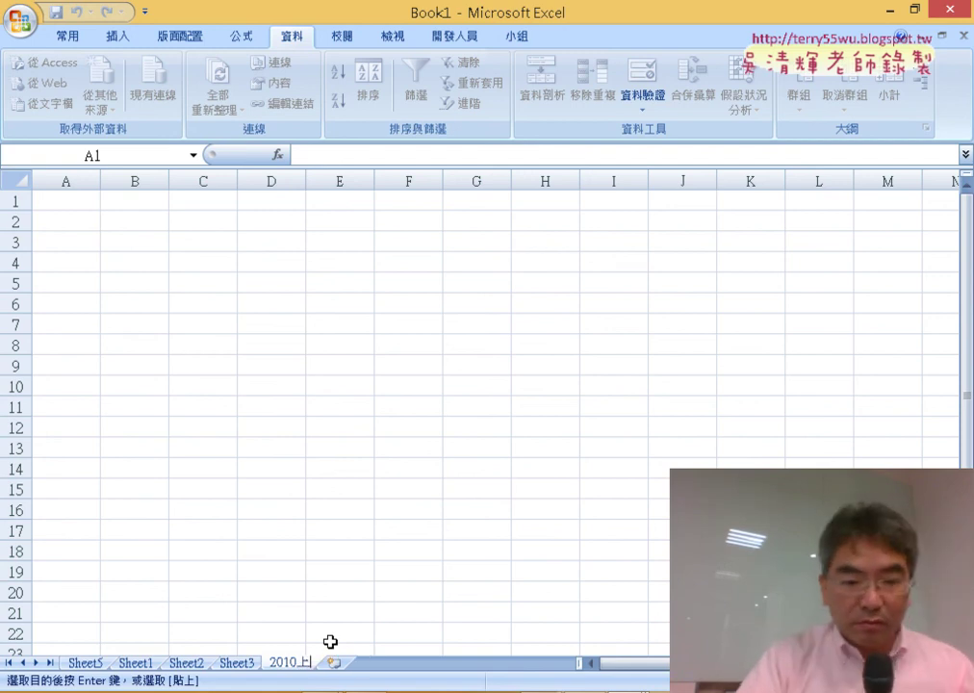
{"action": "type", "text": "半"}
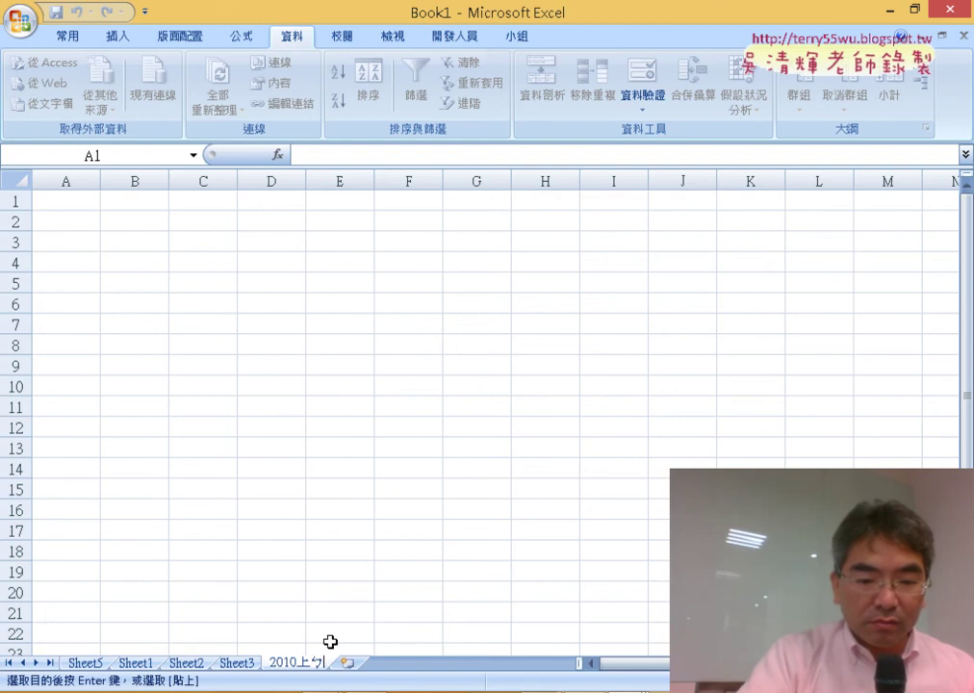
{"action": "type", "text": "ㄋㄧ"}
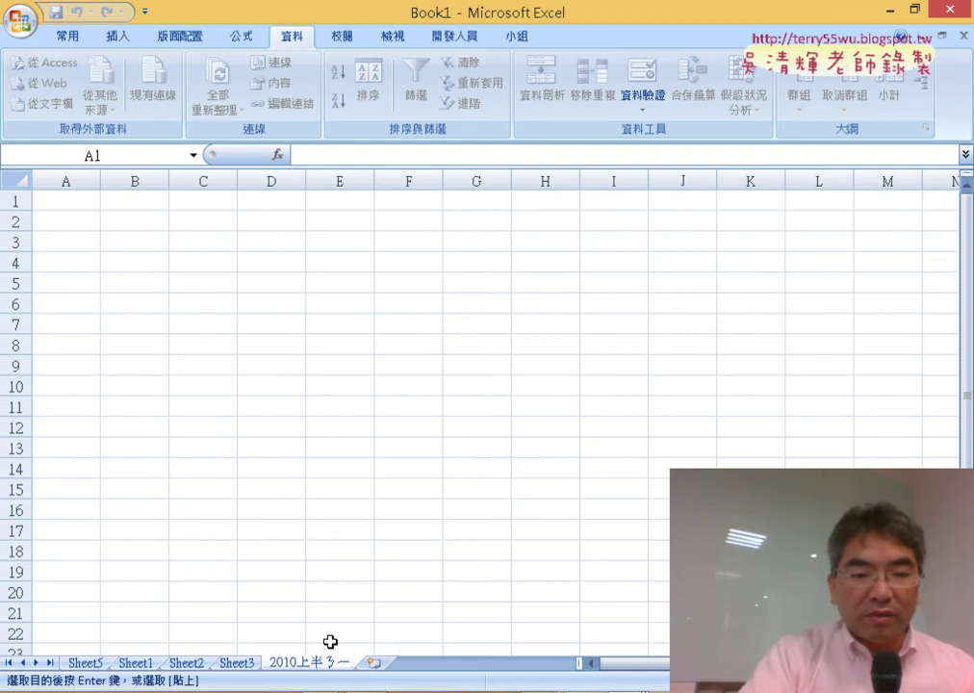
{"action": "key", "text": "BackSpace"}
{"action": "key", "text": "BackSpace"}
{"action": "type", "text": "年"}
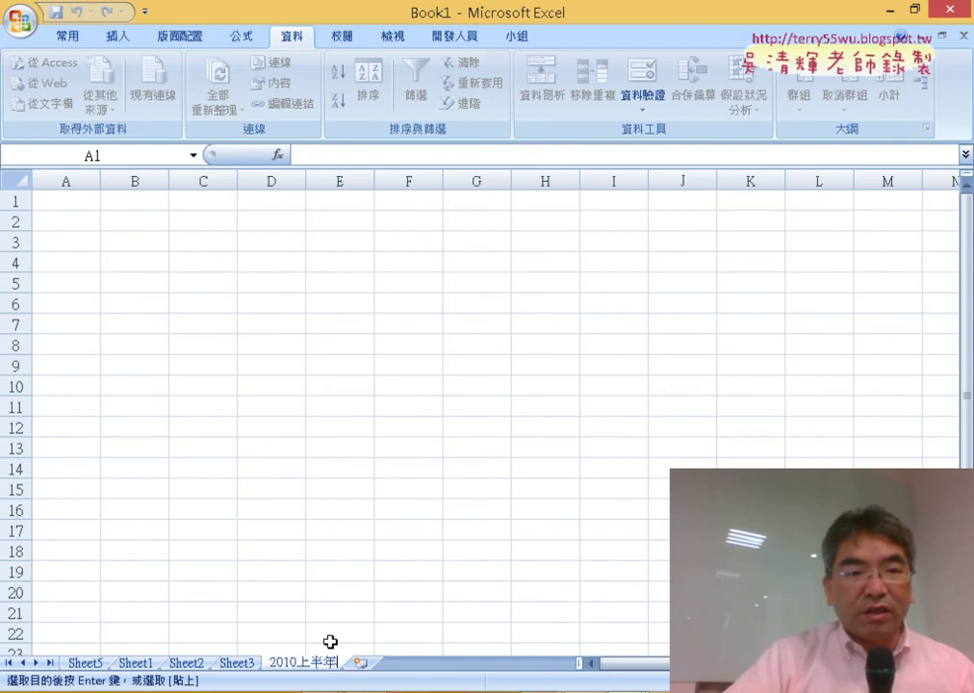
{"action": "left_click", "coordinate": [69, 197]}
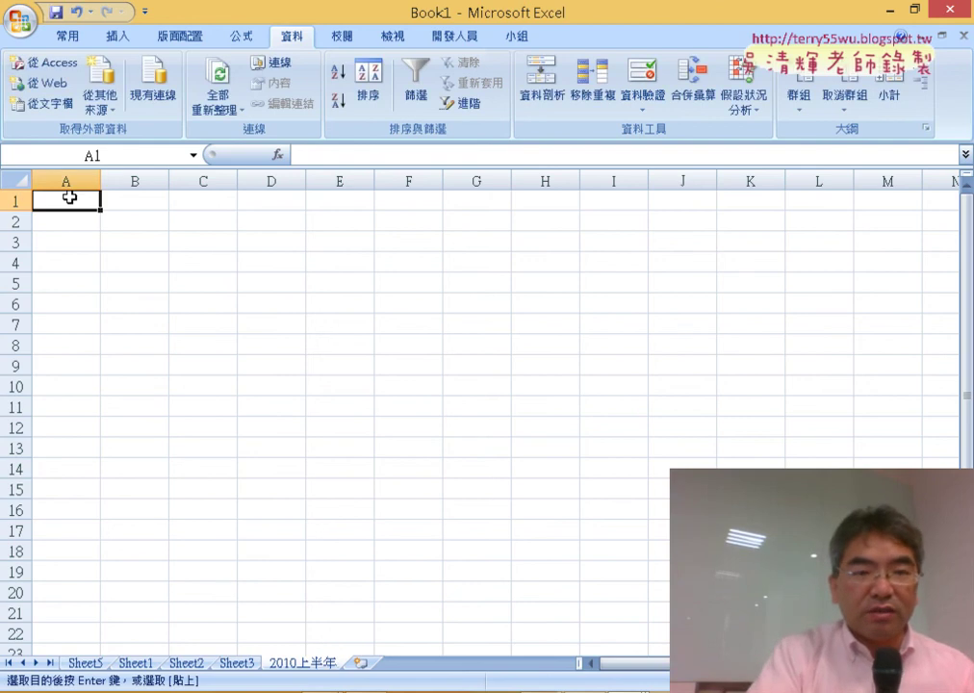
Paste the filtered records at A1 of 2010上半年, then cancel the From Text import dialog
{"action": "key", "text": "ctrl+v"}
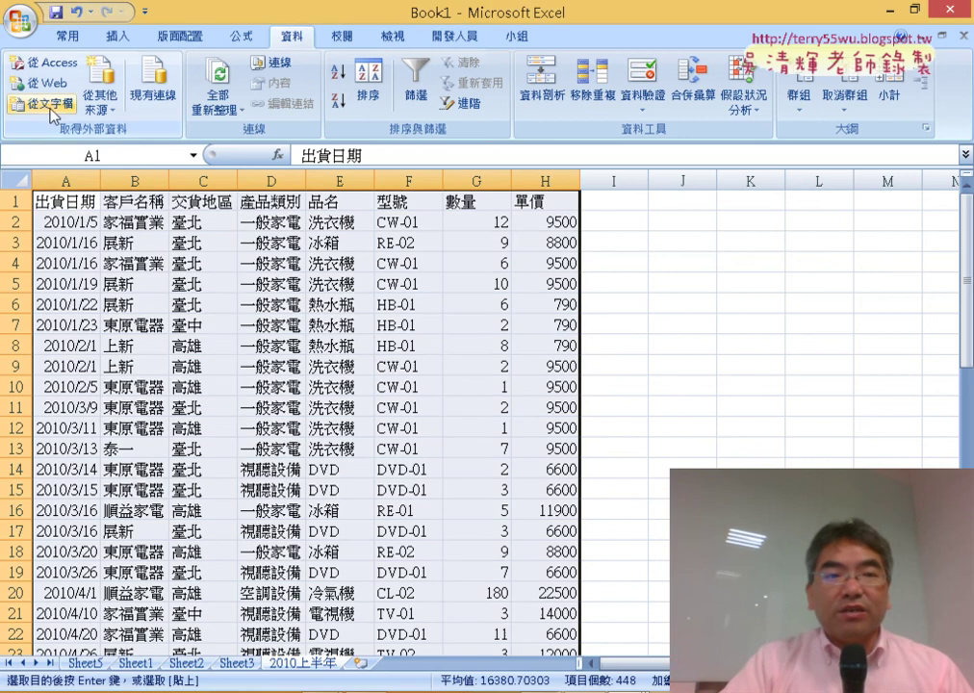
{"action": "left_click", "coordinate": [58, 103]}
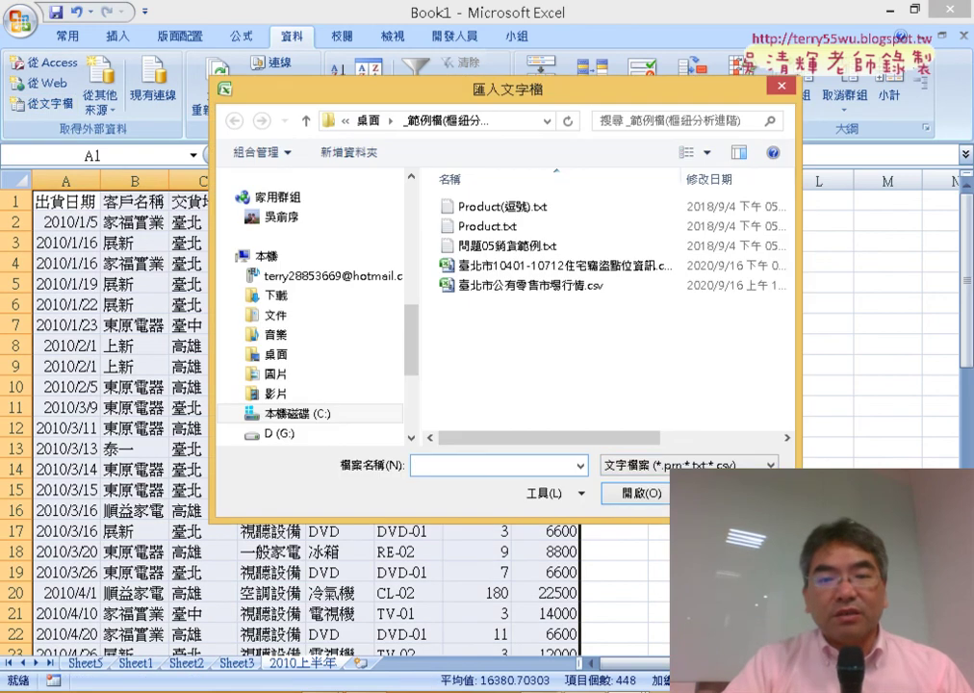
{"action": "key", "text": "Escape"}
Insert Sheet7 and start the Text Import Wizard for Product.txt
{"action": "left_click", "coordinate": [361, 665]}
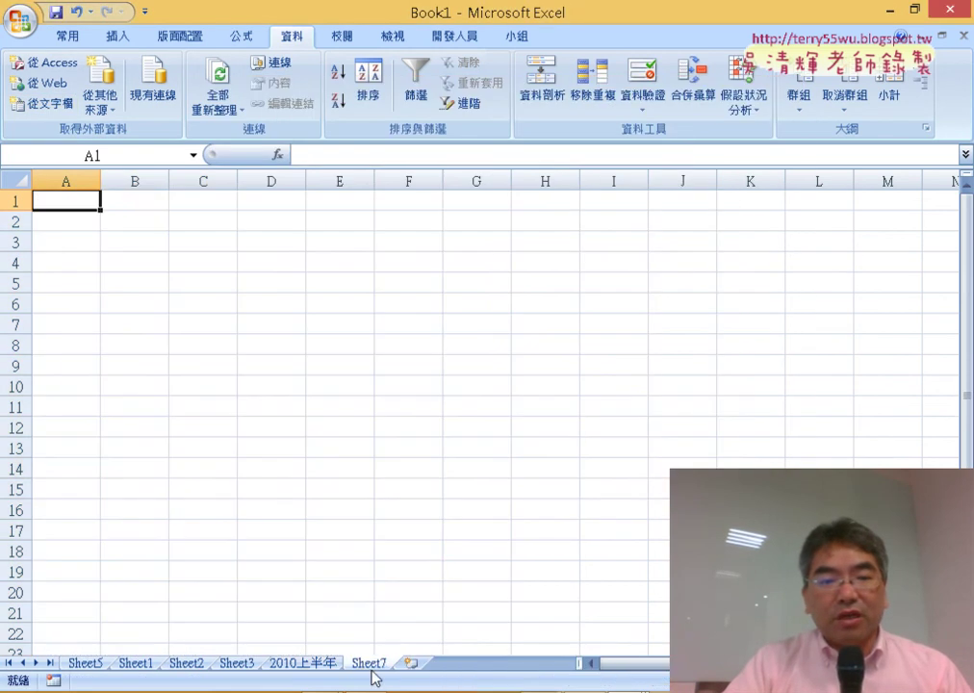
{"action": "left_click", "coordinate": [48, 103]}
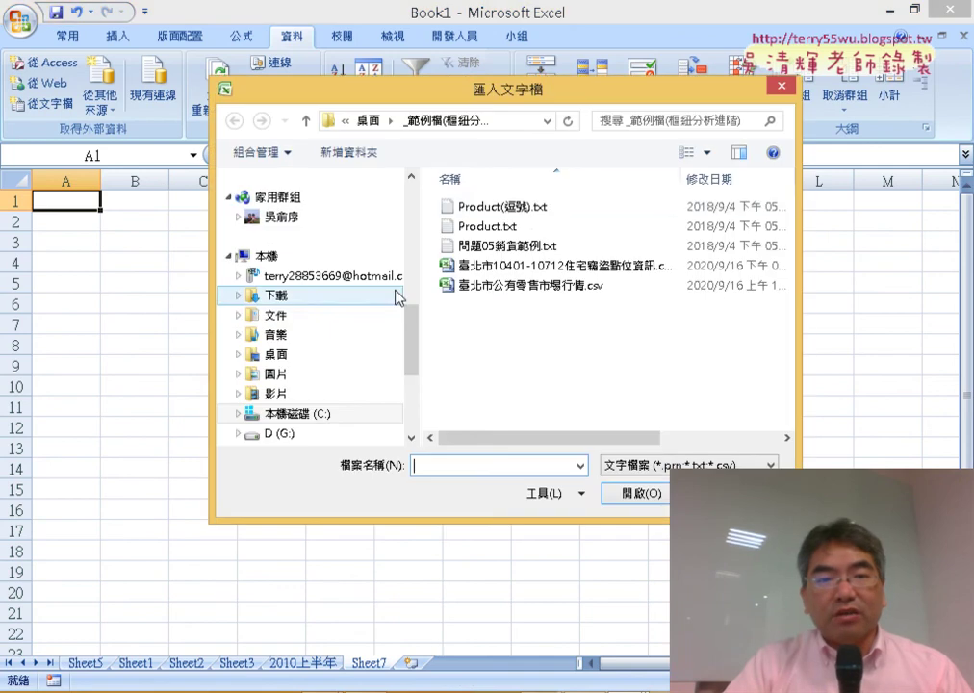
{"action": "left_click", "coordinate": [518, 226]}
{"action": "left_click", "coordinate": [643, 495]}
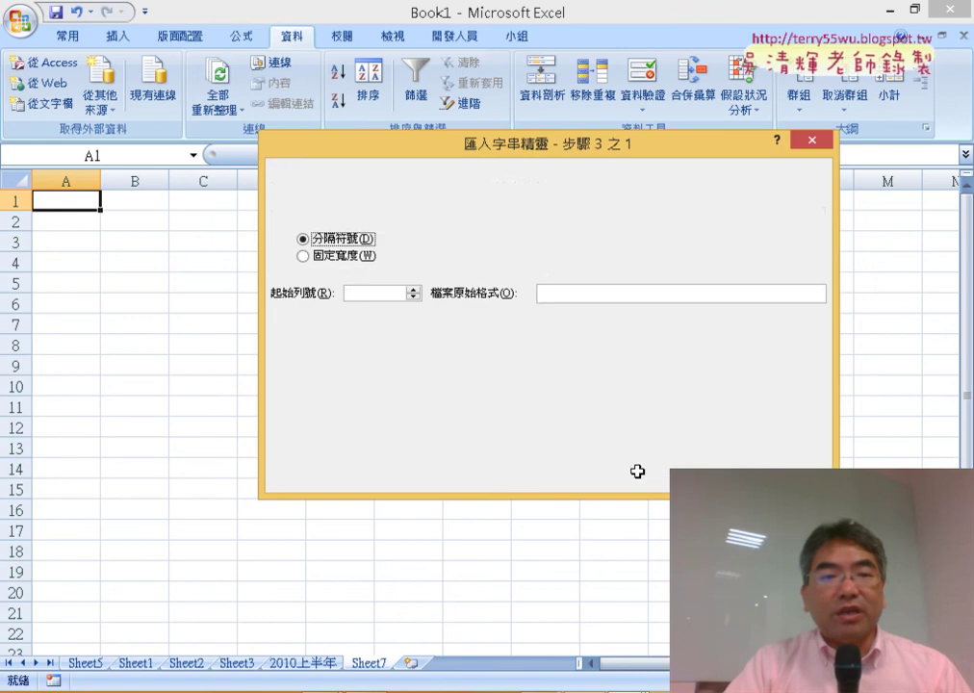
Set the file origin to 950 Traditional Chinese (Big5) and advance to the delimiter step
{"action": "left_click", "coordinate": [618, 296]}
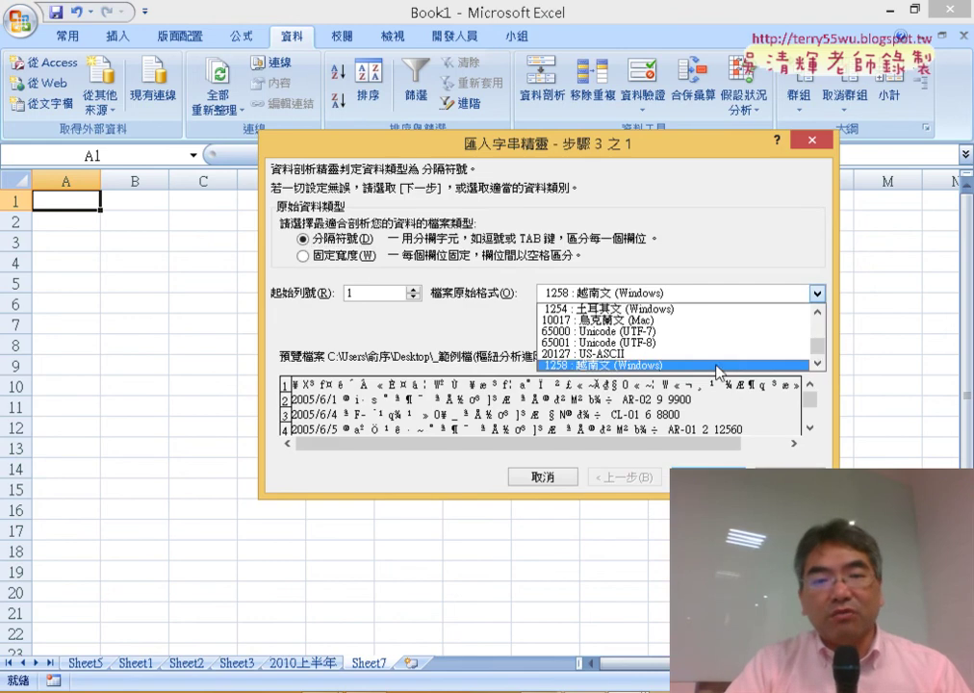
{"action": "left_click_drag", "start_coordinate": [819, 348], "coordinate": [820, 318]}
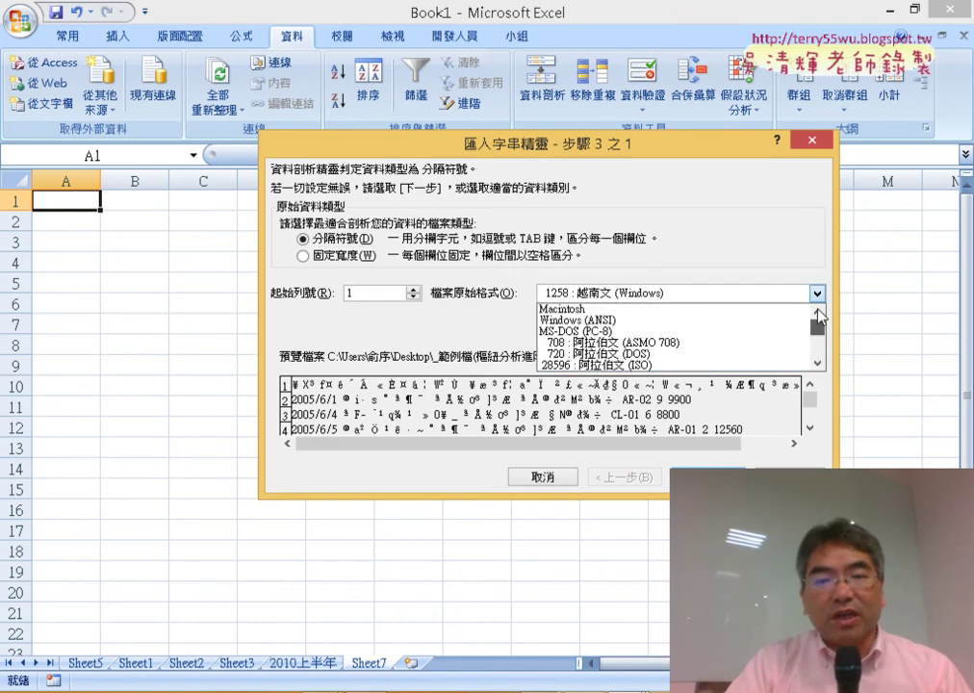
{"action": "left_click", "coordinate": [819, 364]}
{"action": "left_click", "coordinate": [819, 364]}
{"action": "double_click", "coordinate": [818, 364]}
{"action": "double_click", "coordinate": [819, 364]}
{"action": "double_click", "coordinate": [819, 364]}
{"action": "left_click", "coordinate": [818, 364]}
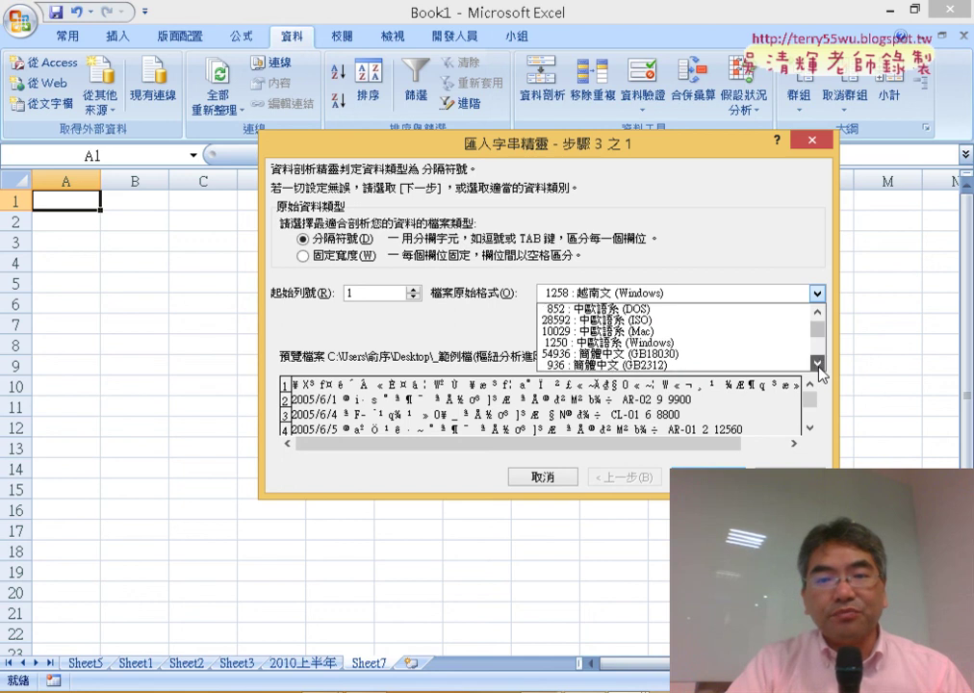
{"action": "left_click", "coordinate": [819, 363]}
{"action": "double_click", "coordinate": [818, 364]}
{"action": "left_click", "coordinate": [818, 364]}
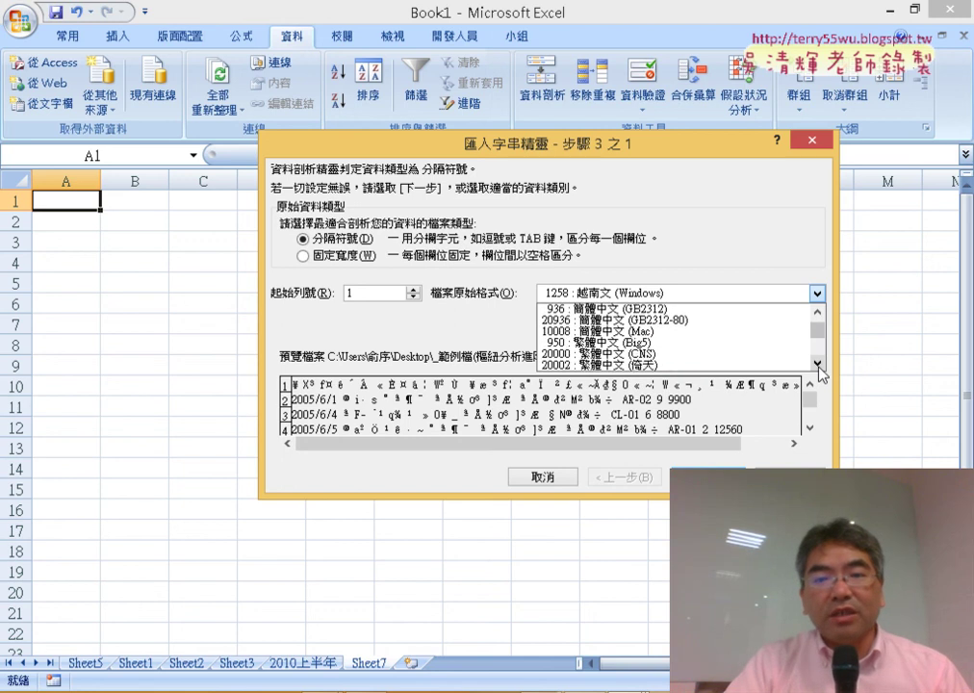
{"action": "left_click", "coordinate": [732, 353]}
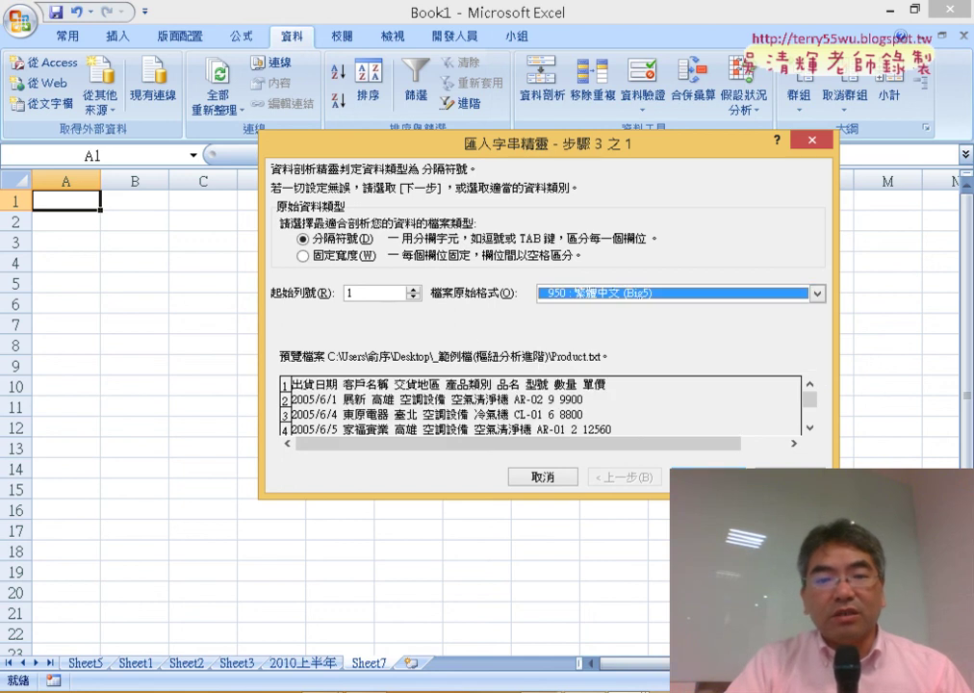
{"action": "left_click", "coordinate": [708, 477]}
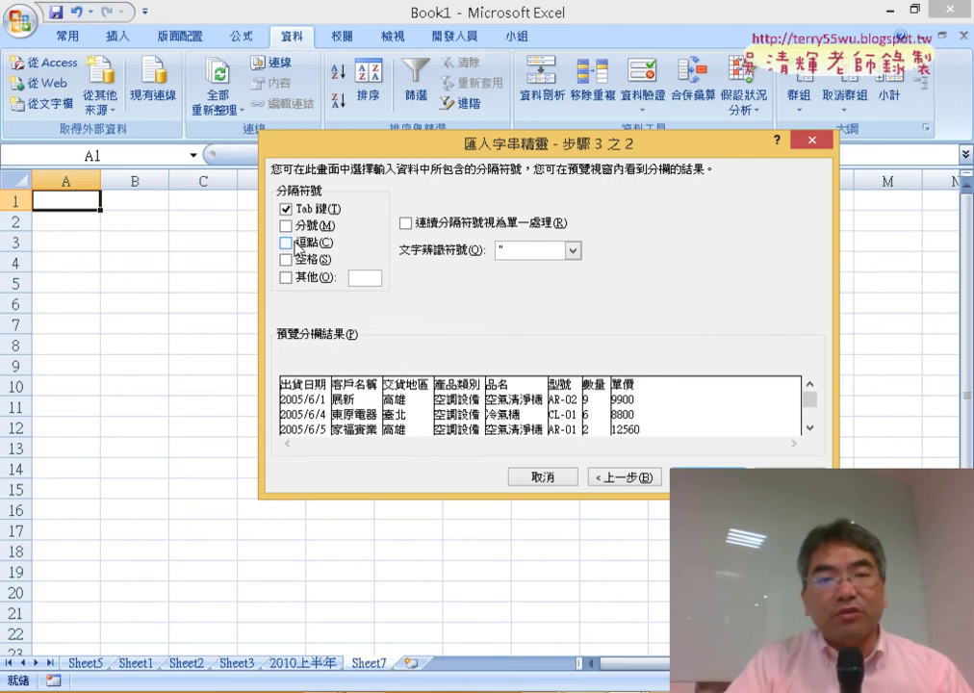
Split Product.txt on Tab only, with Comma unchecked, and import it at A1 of Sheet7
{"action": "left_click", "coordinate": [292, 209]}
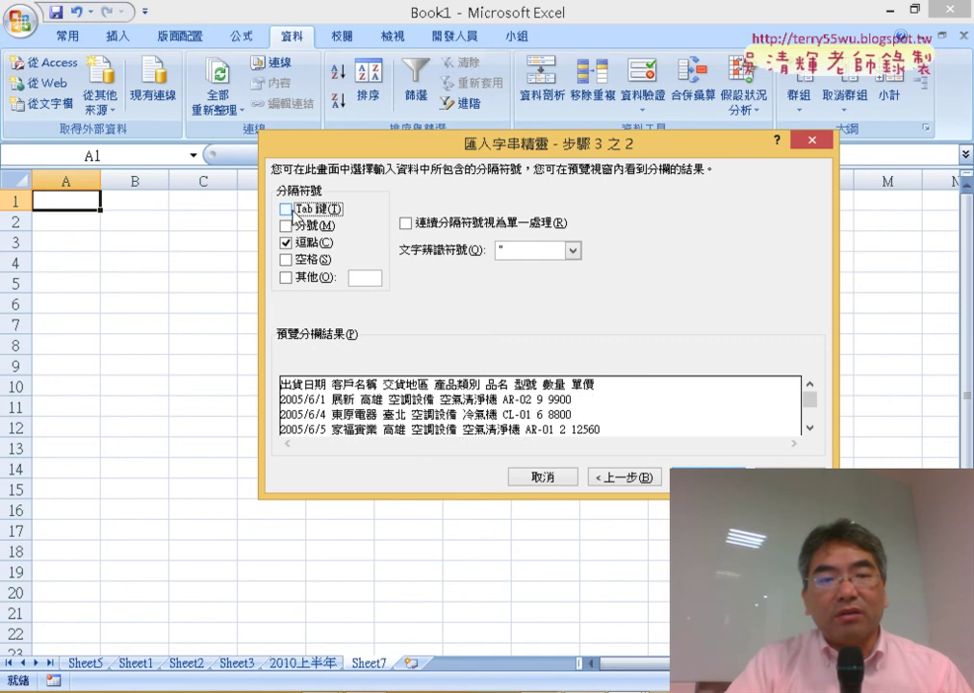
{"action": "left_click", "coordinate": [288, 209]}
{"action": "left_click", "coordinate": [296, 245]}
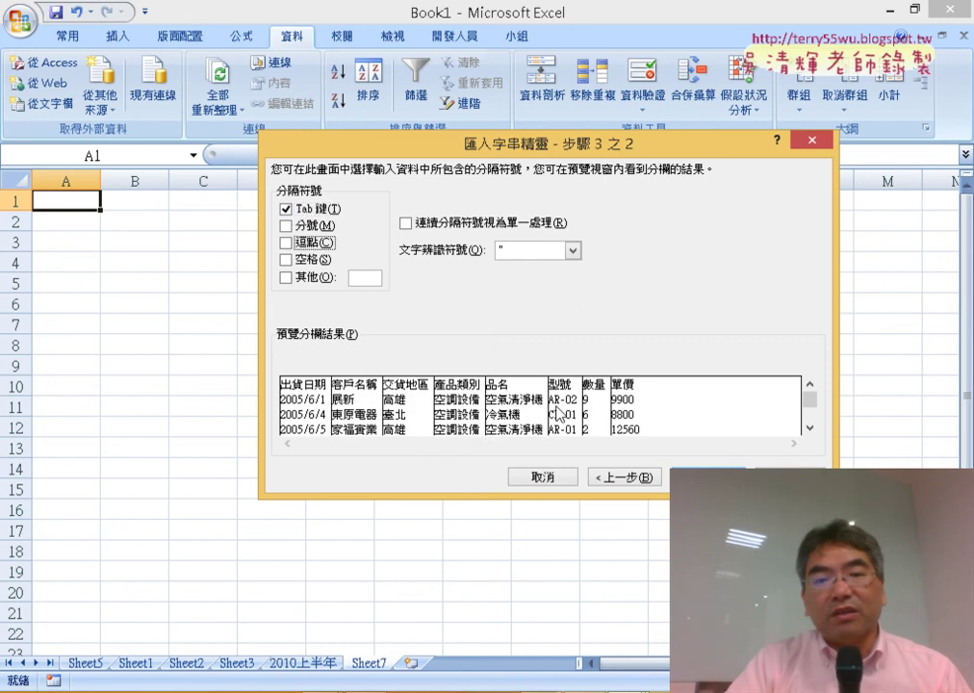
{"action": "key", "text": "Return"}
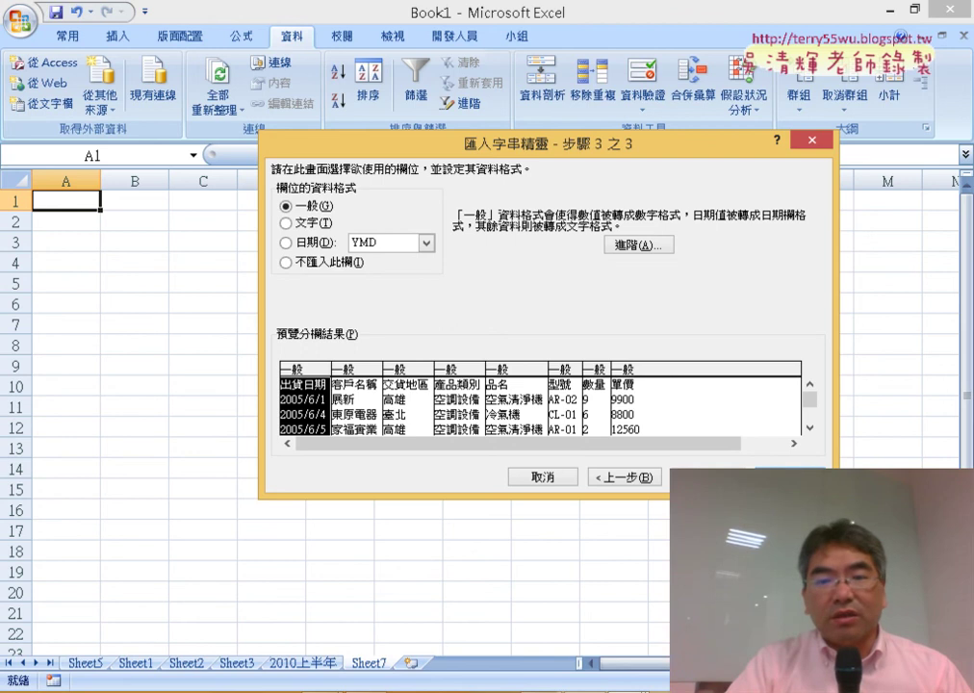
{"action": "left_click", "coordinate": [792, 478]}
{"action": "left_click", "coordinate": [572, 365]}
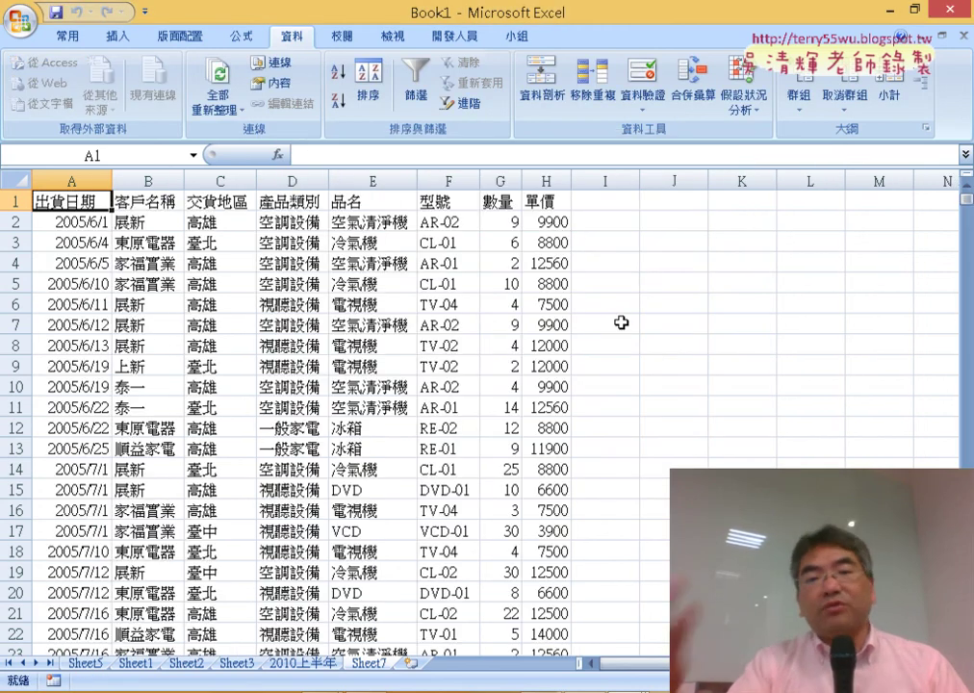